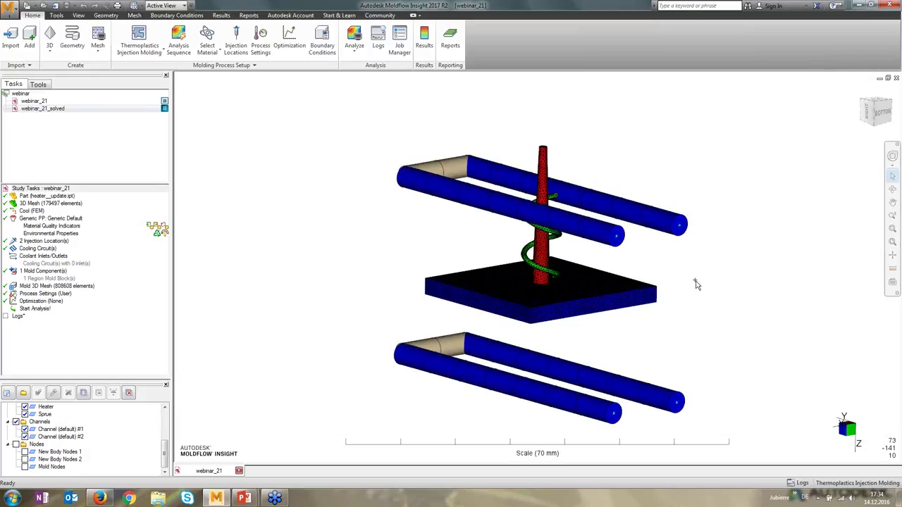
mouse_move(695, 282)
middle_mouse_down()
mouse_move(649, 260)
mouse_move(641, 271)
mouse_move(691, 272)
mouse_move(681, 288)
mouse_move(697, 285)
middle_mouse_up()
middle_click_drag(607, 322, 634, 240)
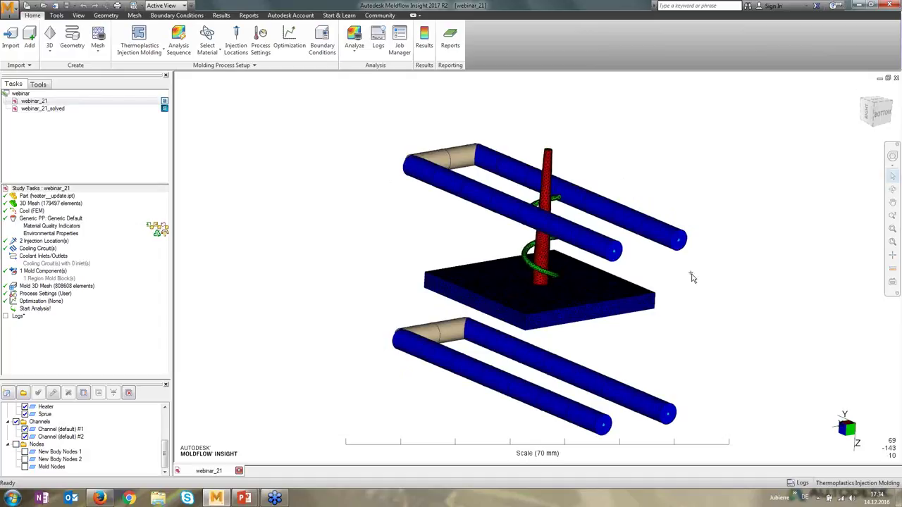
mouse_move(627, 321)
middle_mouse_down()
mouse_move(636, 304)
mouse_move(630, 317)
mouse_move(604, 317)
mouse_move(614, 317)
middle_mouse_up()
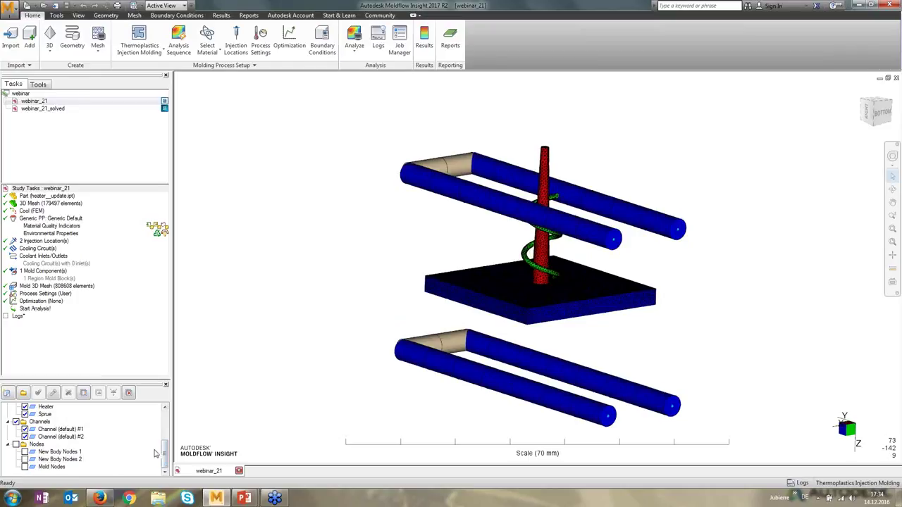
left_click_drag(166, 459, 166, 438)
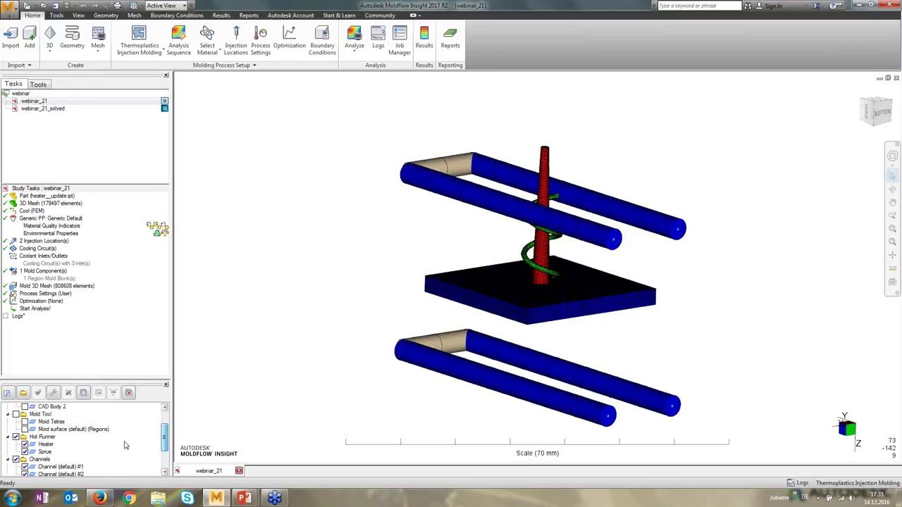
left_click(24, 422)
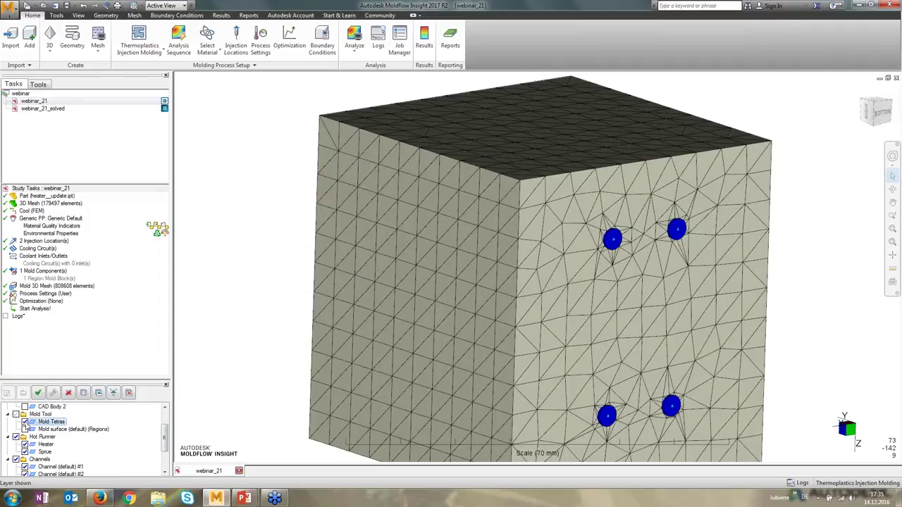
left_click(25, 422)
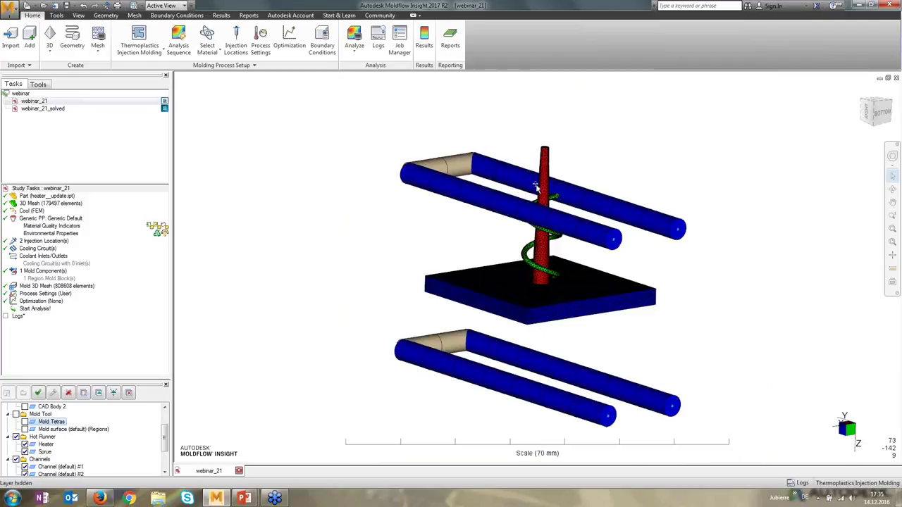
middle_click_drag(563, 243, 557, 193)
middle_click_drag(541, 254, 589, 242)
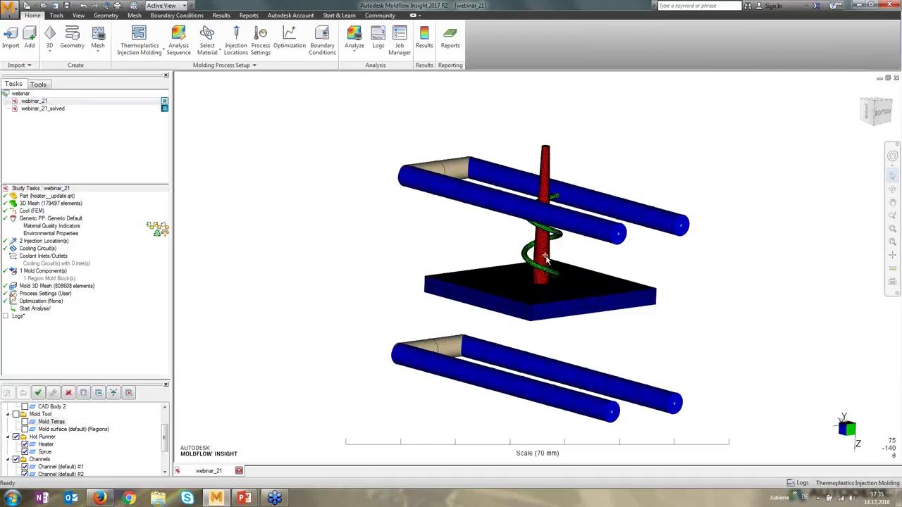
scroll(546, 261, "up", 3)
scroll(546, 258, "up", 2)
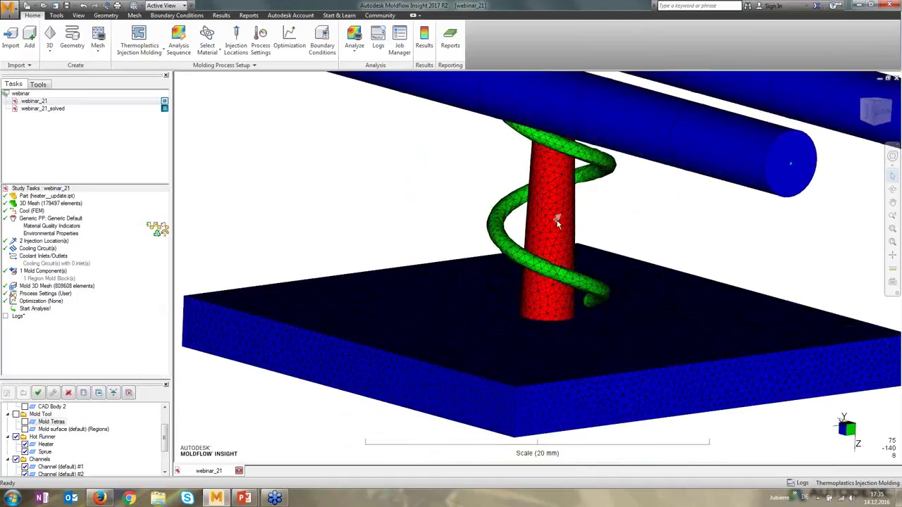
right_click(557, 220)
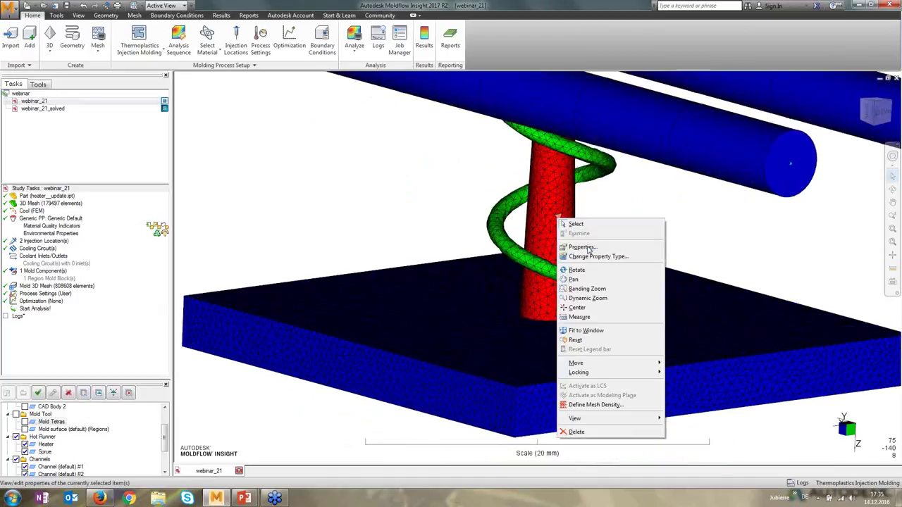
left_click(588, 247)
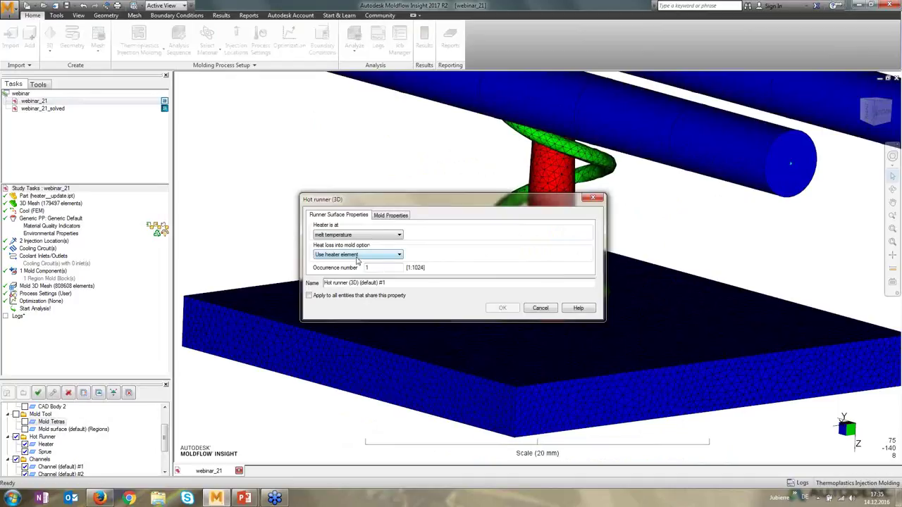
left_click(371, 257)
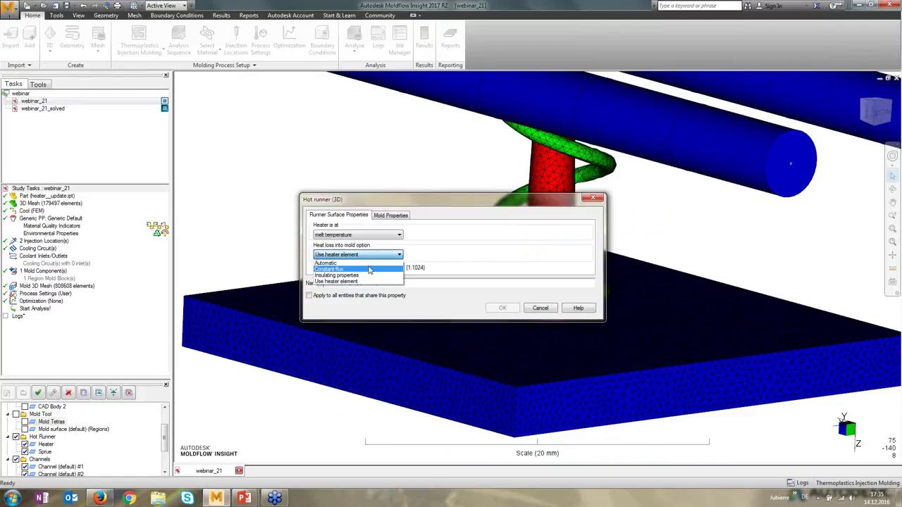
left_click(369, 281)
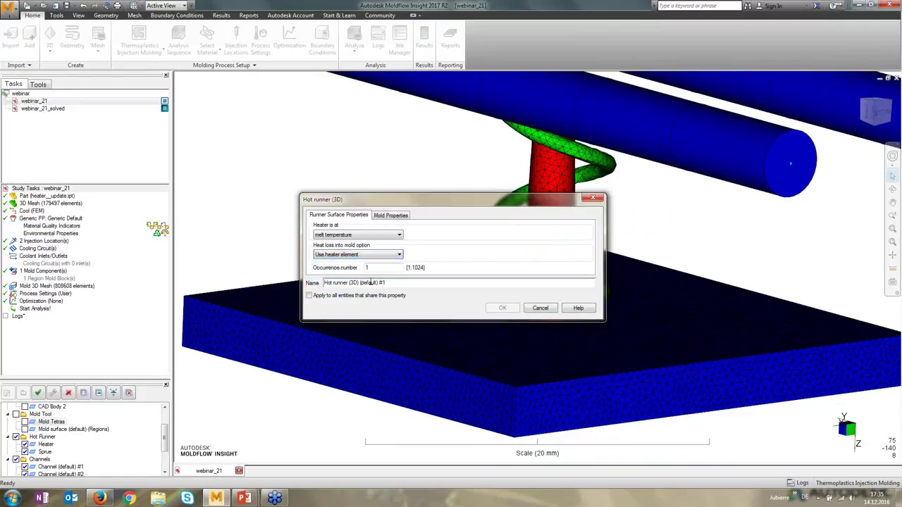
left_click(544, 308)
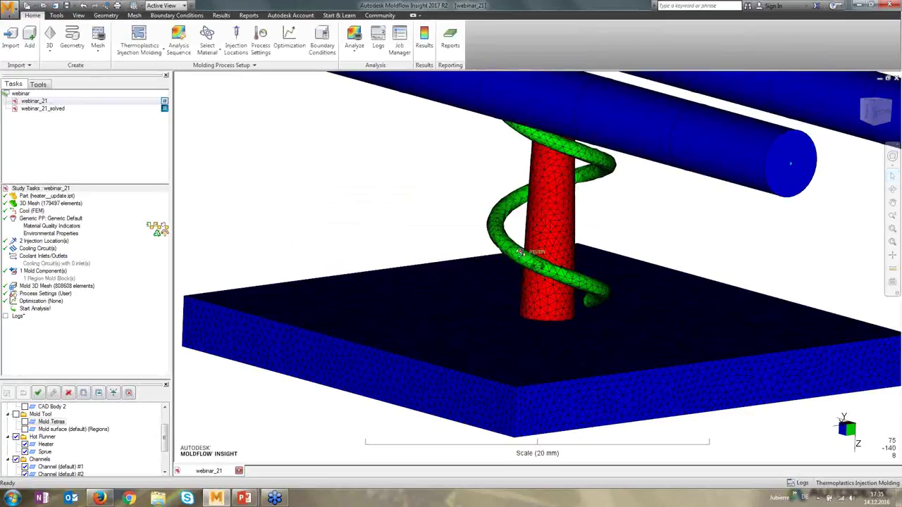
right_click(520, 252)
left_click(537, 279)
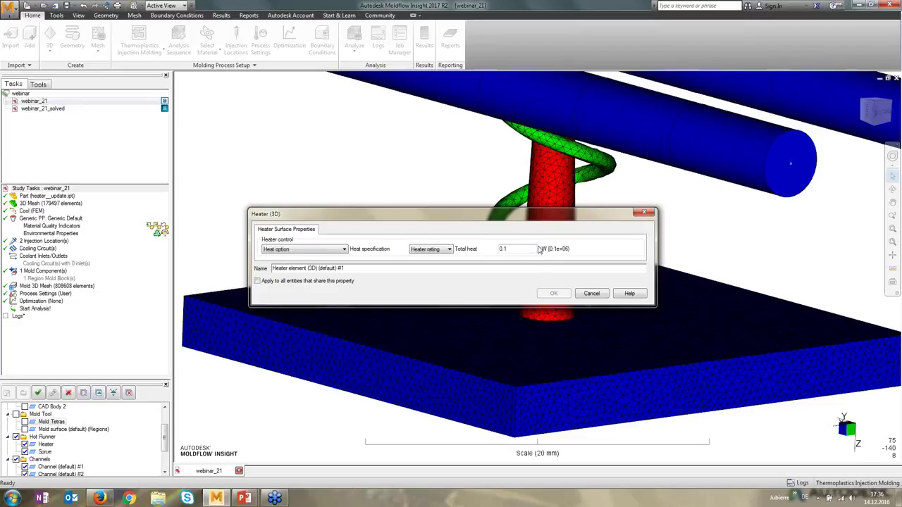
left_click(591, 293)
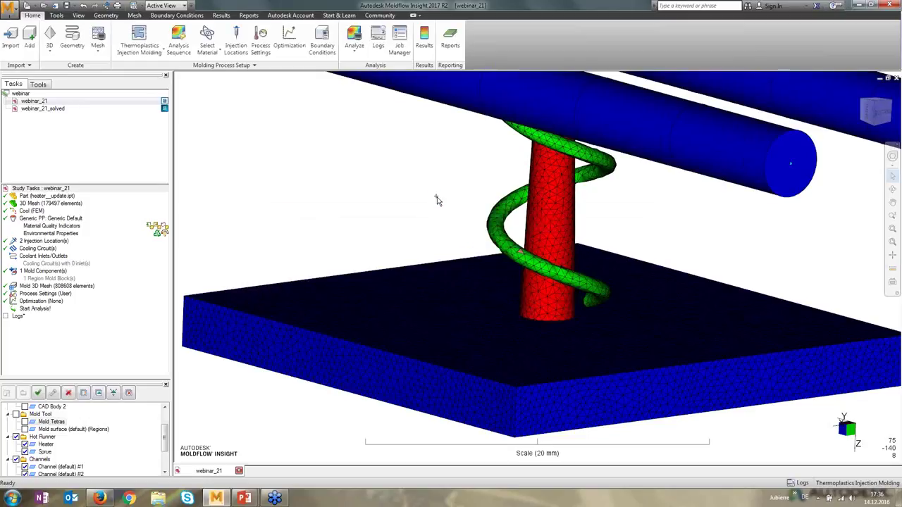
scroll(437, 201, "down", 5)
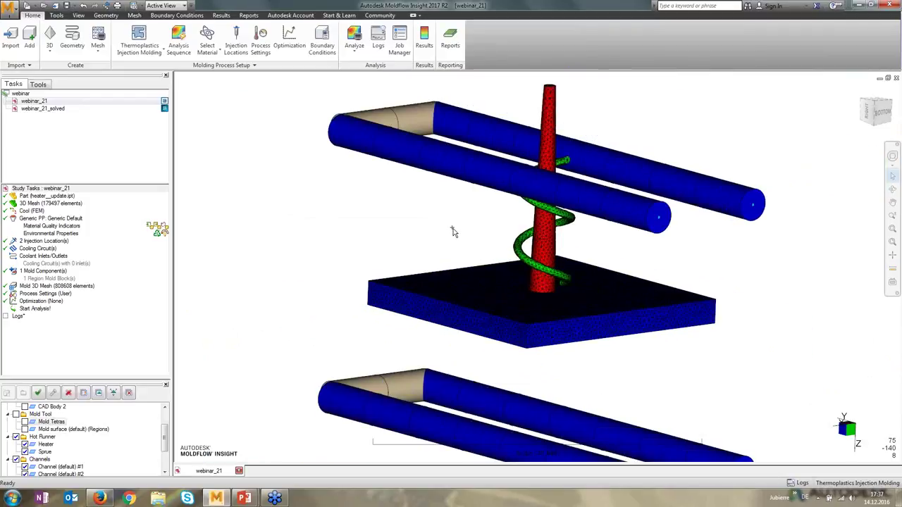
middle_click_drag(463, 230, 395, 181)
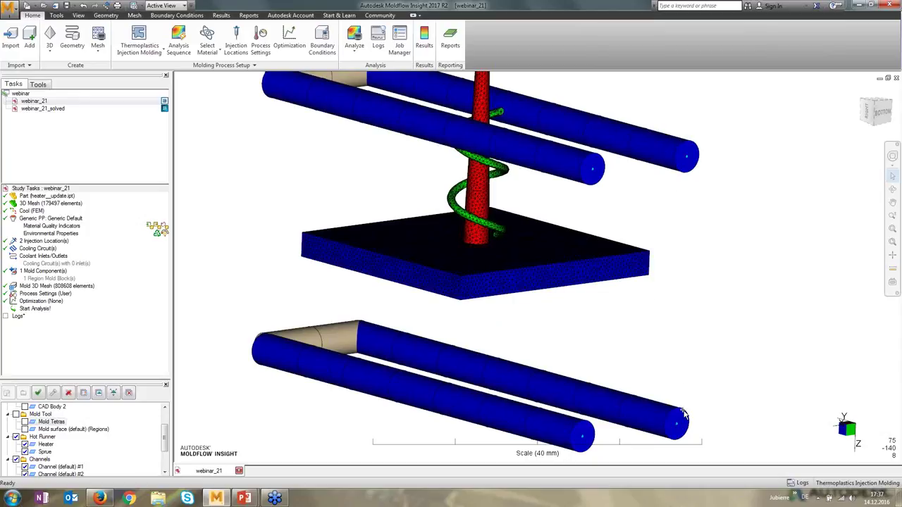
Add a coolant inlet at the lower channel's end with a 35 °C inlet temperature.
left_click(176, 14)
left_click(205, 38)
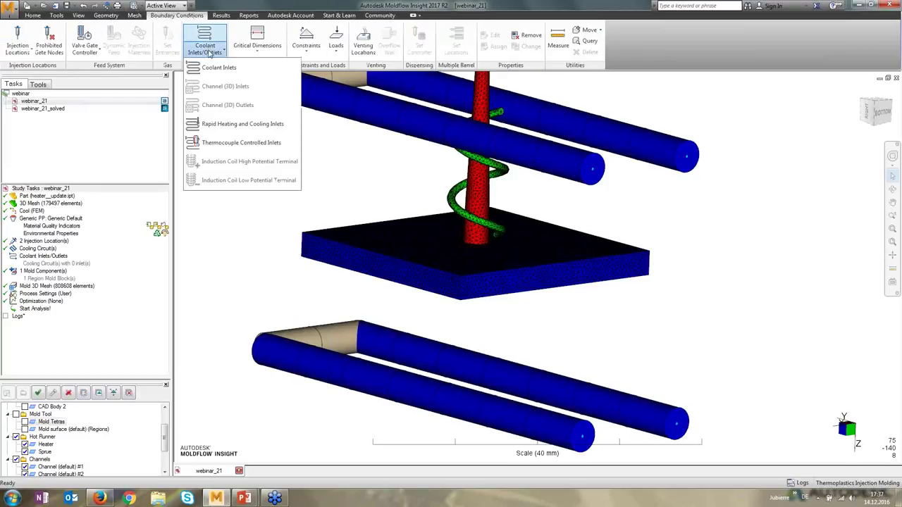
left_click(219, 69)
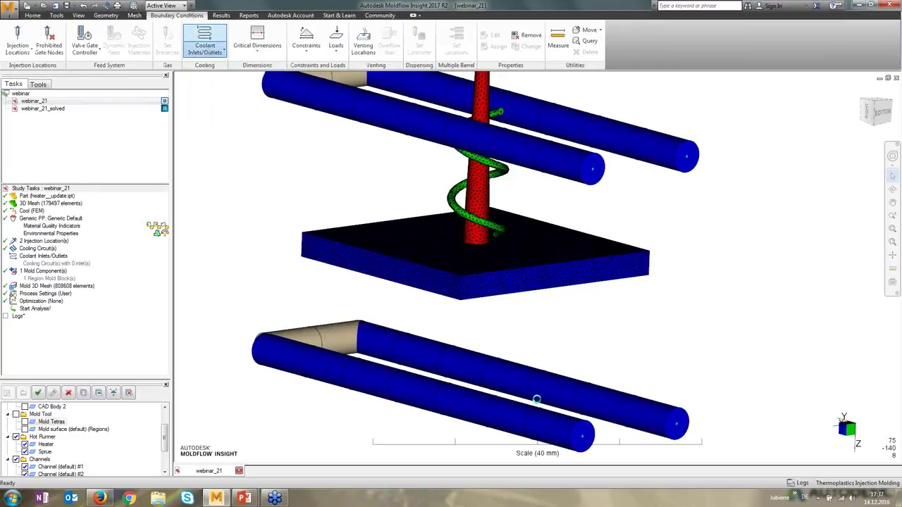
left_click(679, 422)
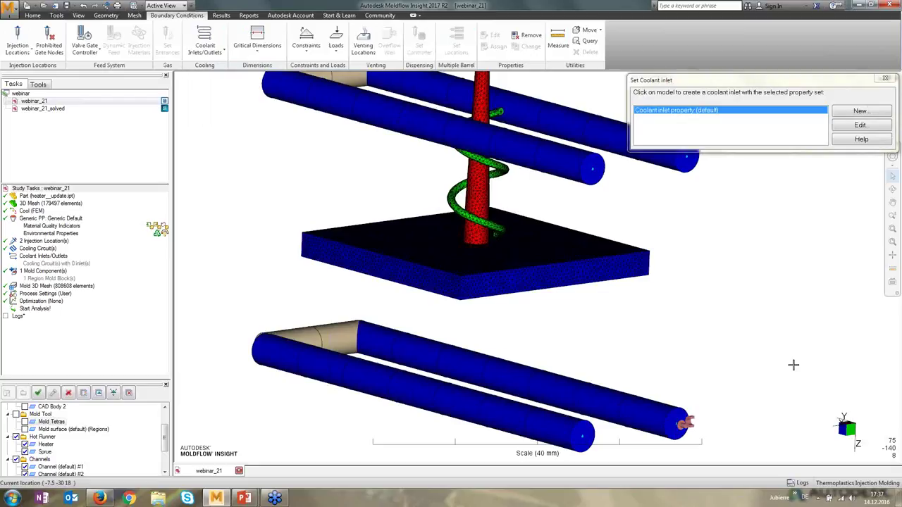
left_click(861, 125)
double_click(630, 126)
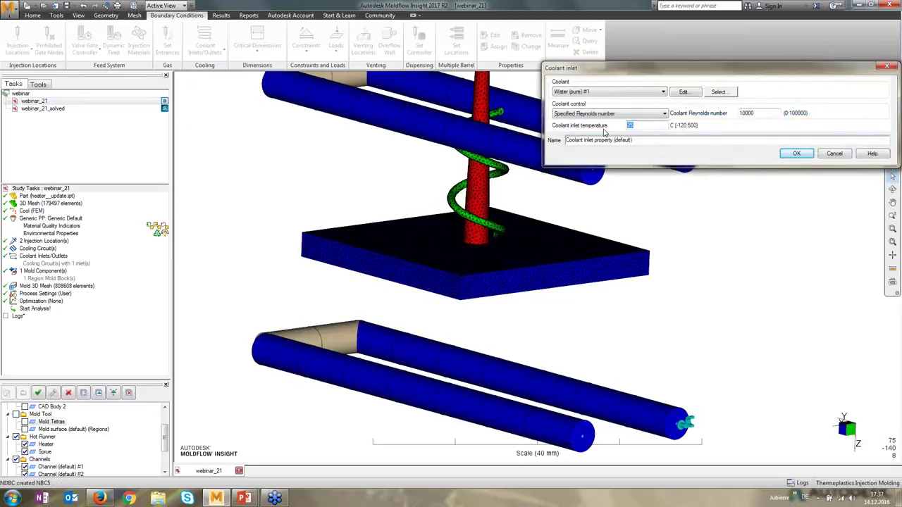
type("35")
left_click(796, 154)
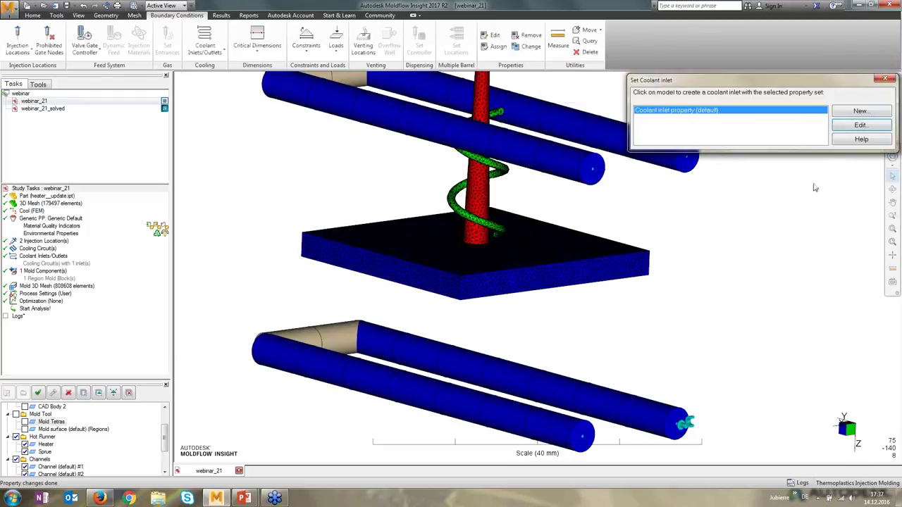
left_click(882, 81)
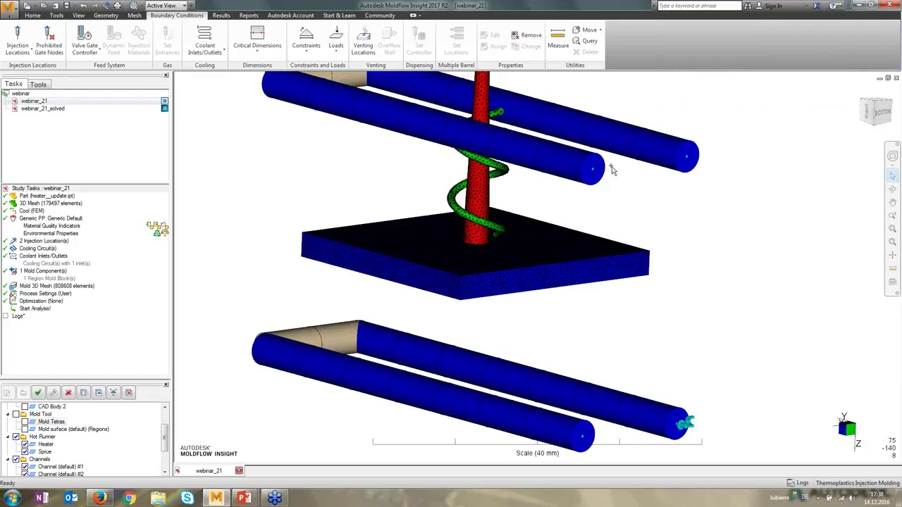
Place a rapid heating and cooling inlet on the upper cooling channel's end.
left_click(205, 48)
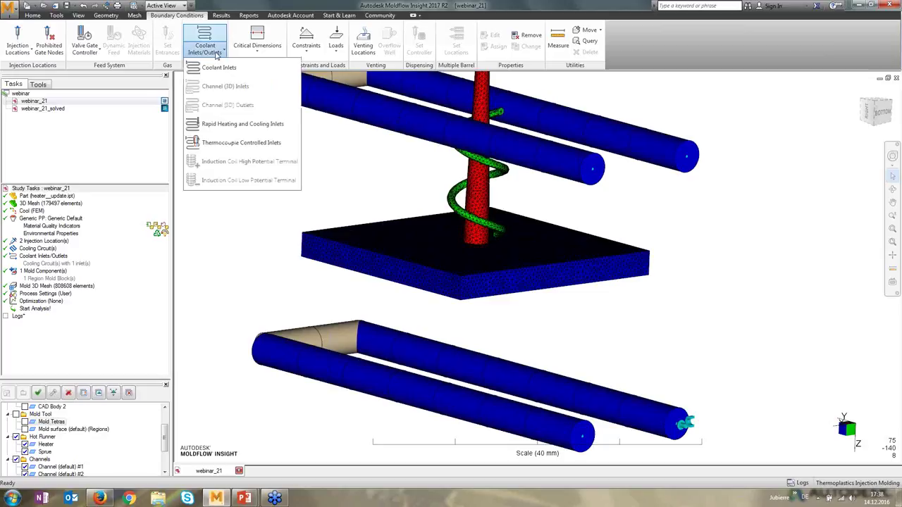
left_click(272, 132)
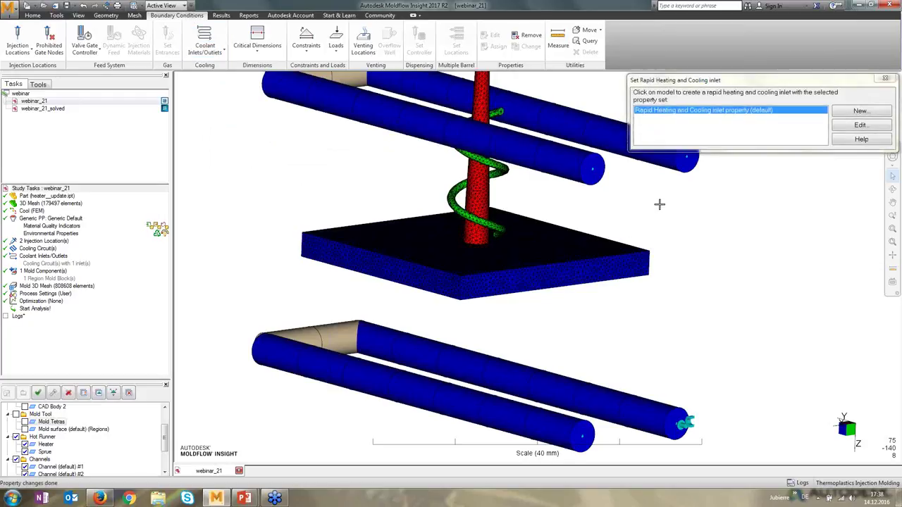
left_click(687, 159)
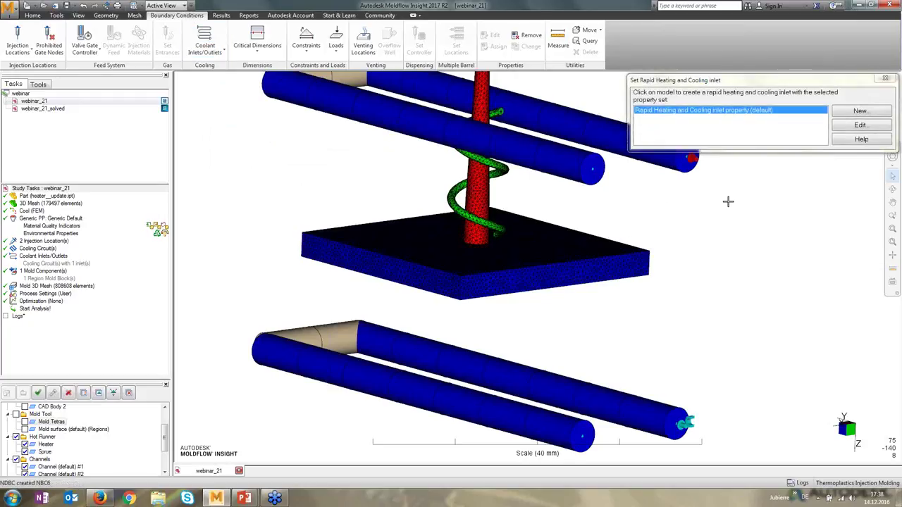
Review the rapid heating and cooling inlet's default properties and close without changing them.
left_click(848, 128)
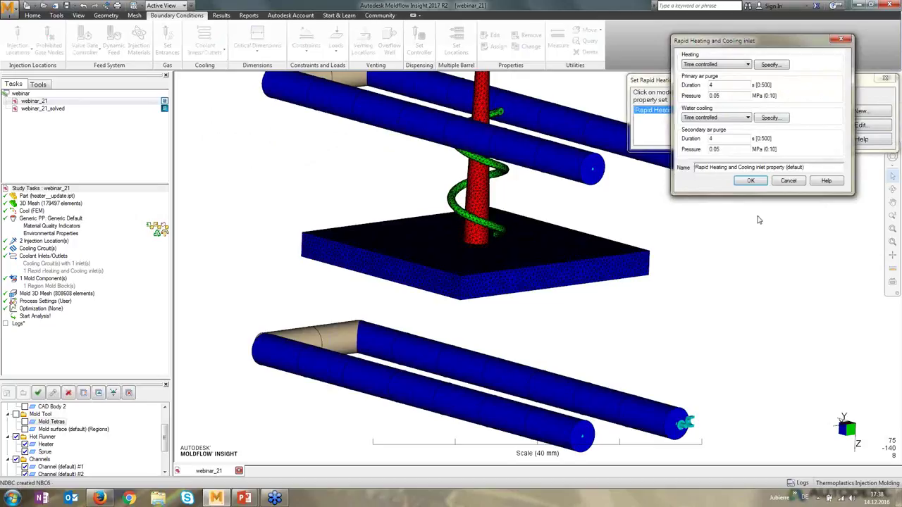
left_click_drag(790, 44, 772, 195)
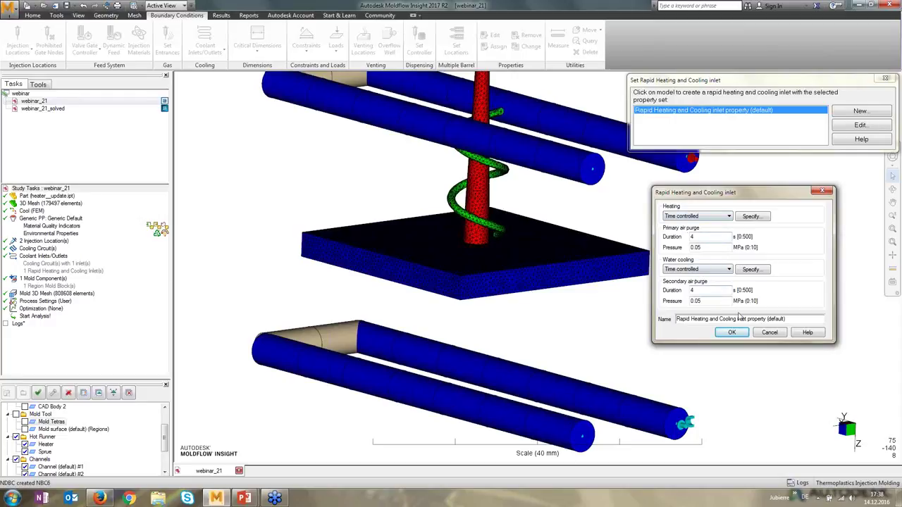
left_click(770, 333)
left_click(885, 78)
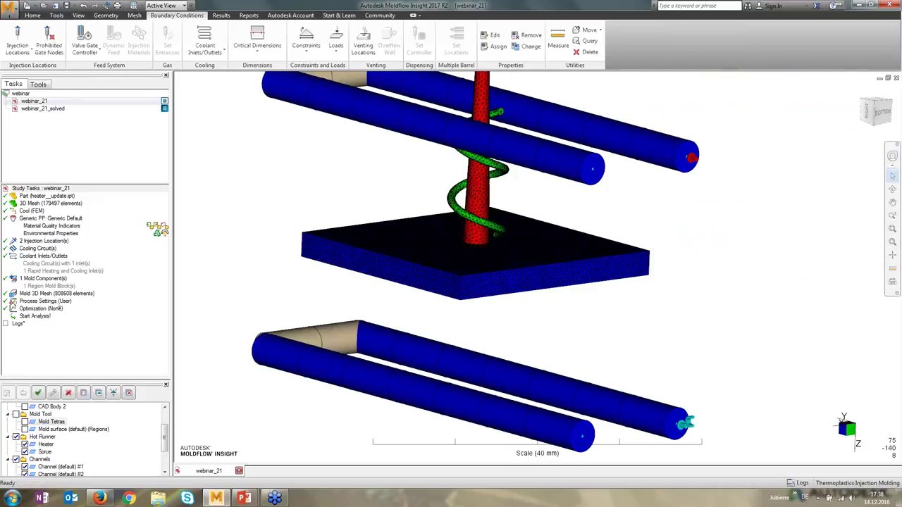
In the Cool (FEM) process settings, enter mold-open time 5 s and mold-close time 14 s.
left_click(51, 303)
double_click(51, 303)
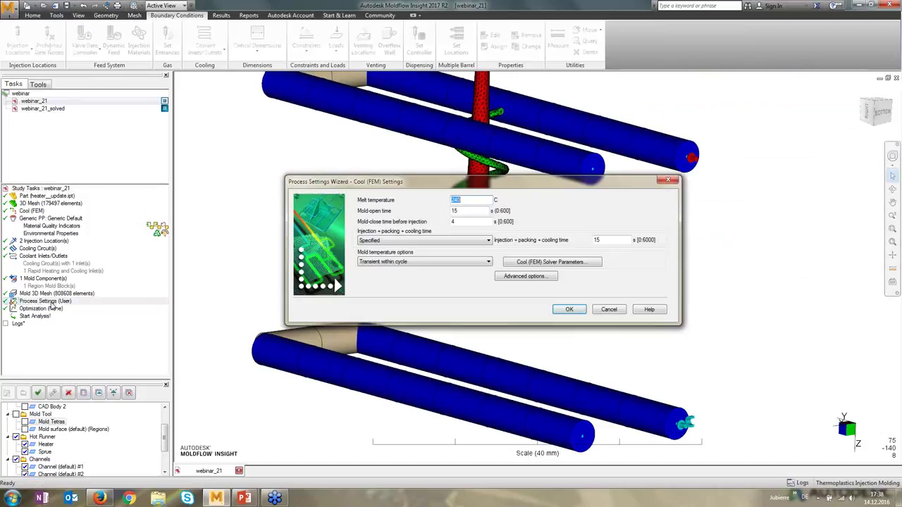
left_click(464, 210)
double_click(603, 241)
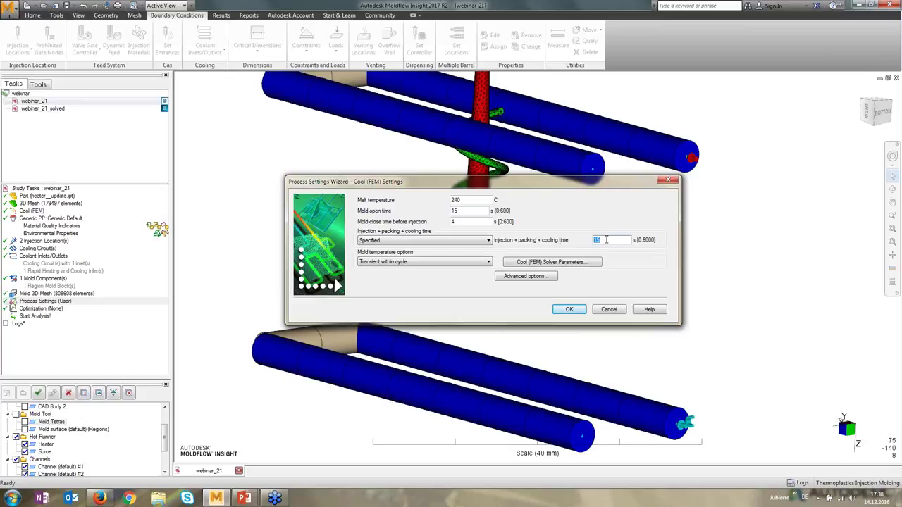
double_click(455, 211)
type("5")
double_click(460, 221)
type("14")
left_click(569, 310)
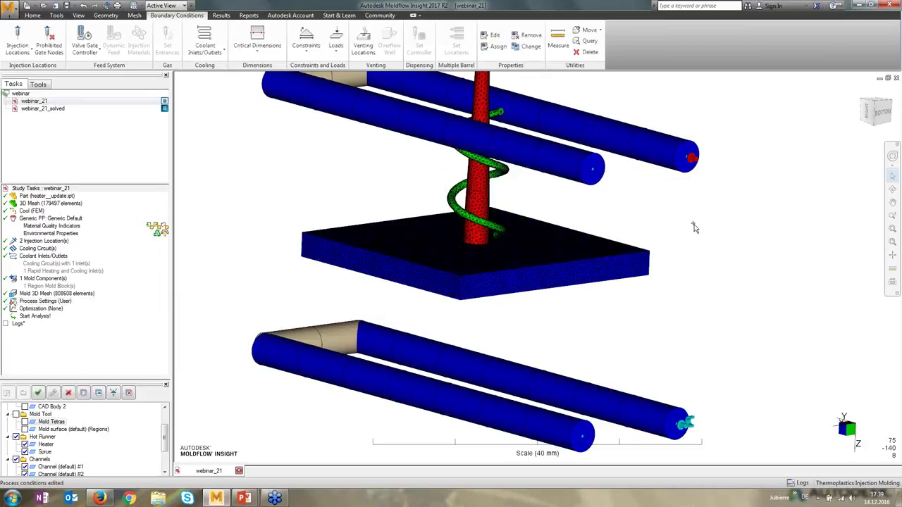
Change the inlet's saturated-steam heating duration to 16 s in its properties.
right_click(694, 161)
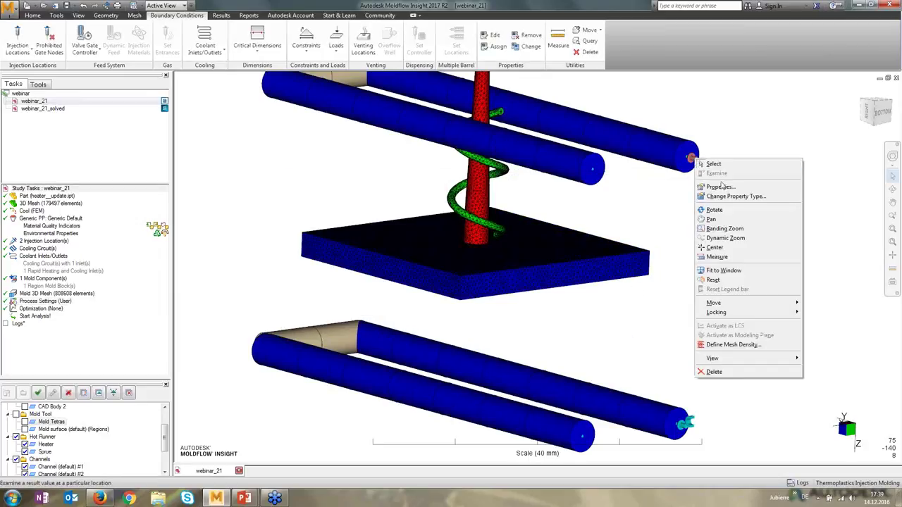
left_click(720, 187)
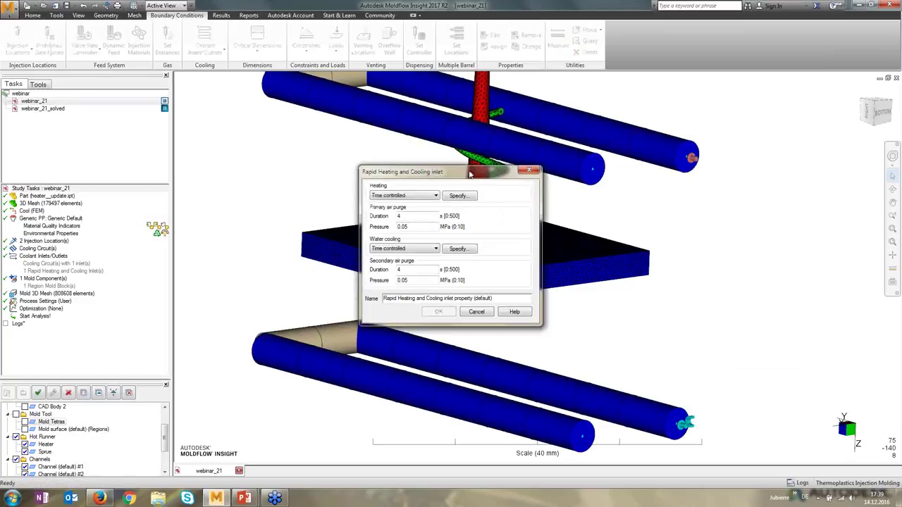
left_click_drag(474, 173, 623, 211)
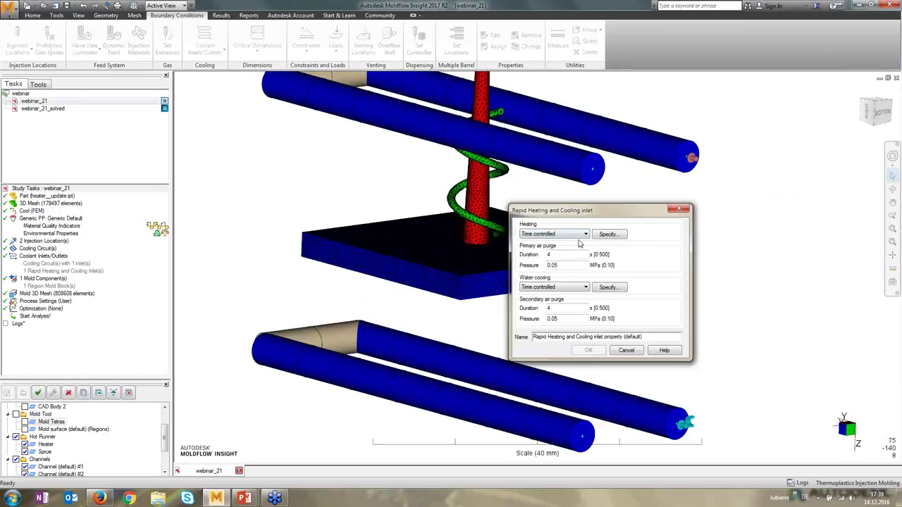
left_click(609, 235)
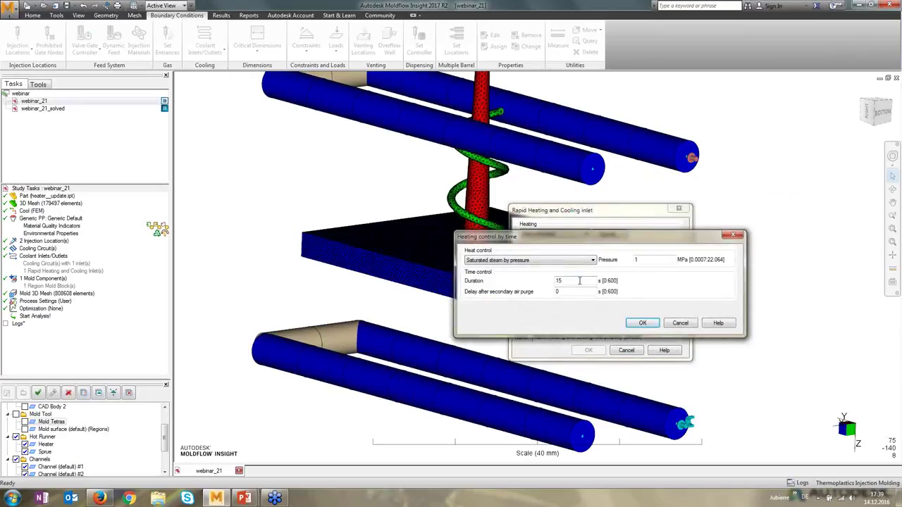
left_click_drag(568, 280, 553, 284)
type("16")
left_click(642, 324)
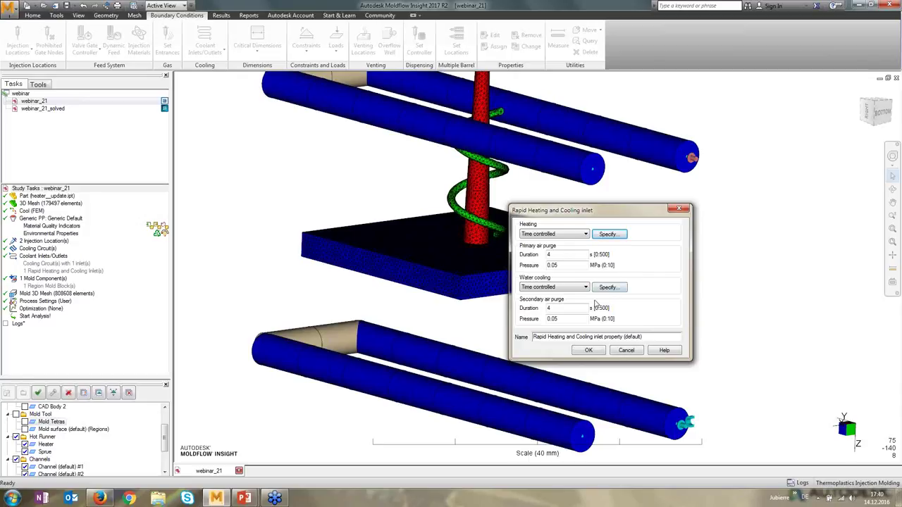
left_click(554, 308)
left_click(608, 234)
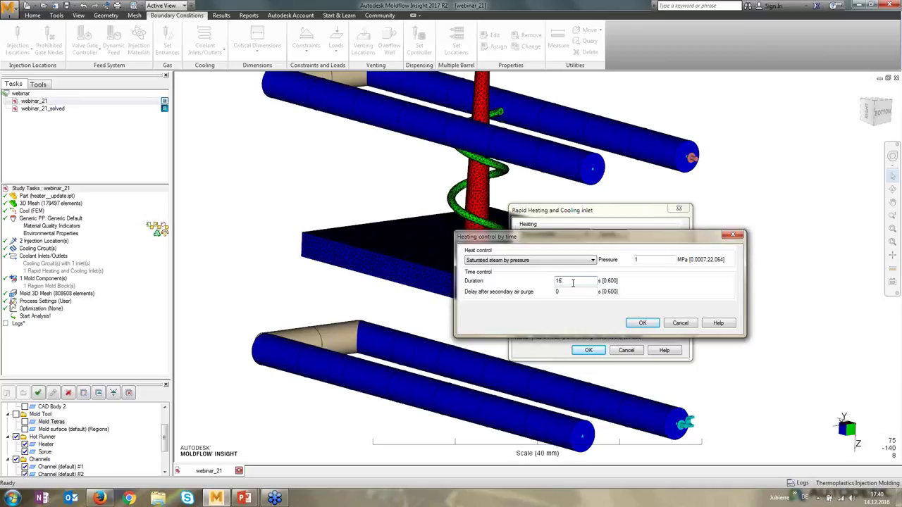
left_click(643, 323)
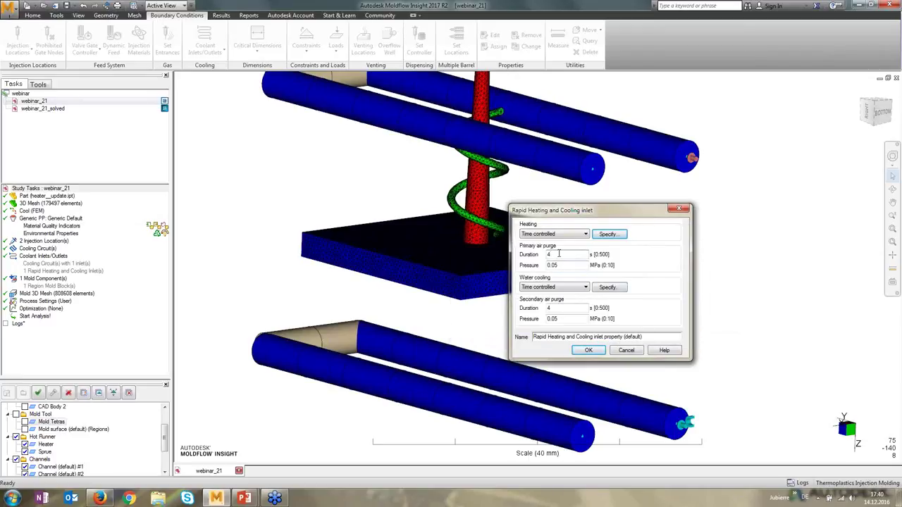
Set primary air purge to 2 s and water cooling to 35 °C for 12 s, then apply.
left_click_drag(559, 253, 543, 257)
type("2")
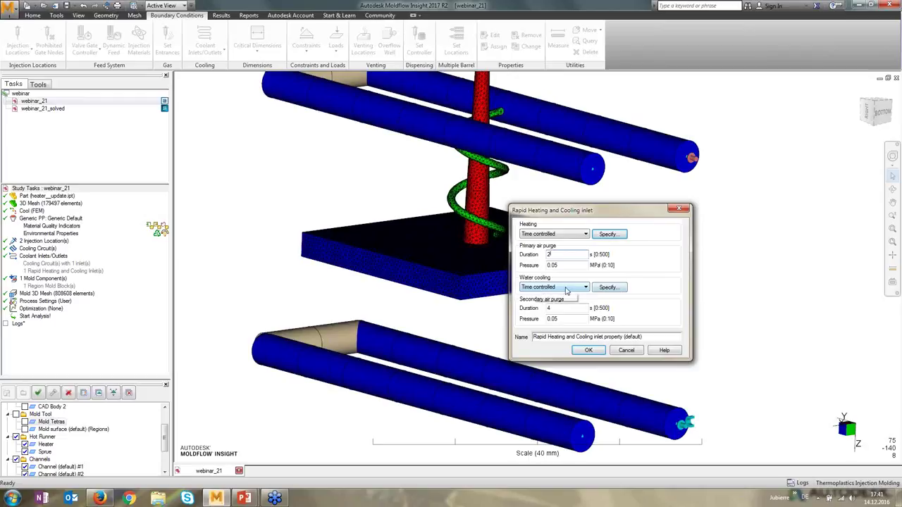
left_click(607, 287)
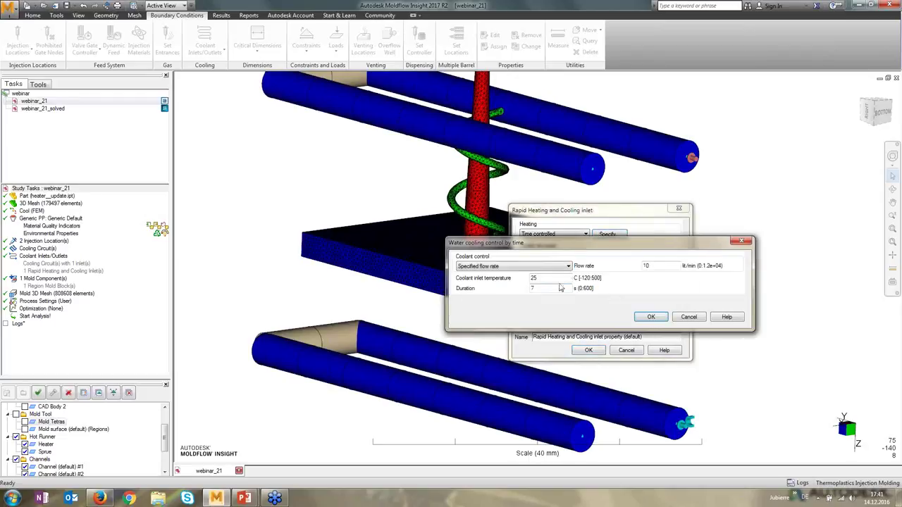
double_click(533, 279)
type("35")
key("BackSpace")
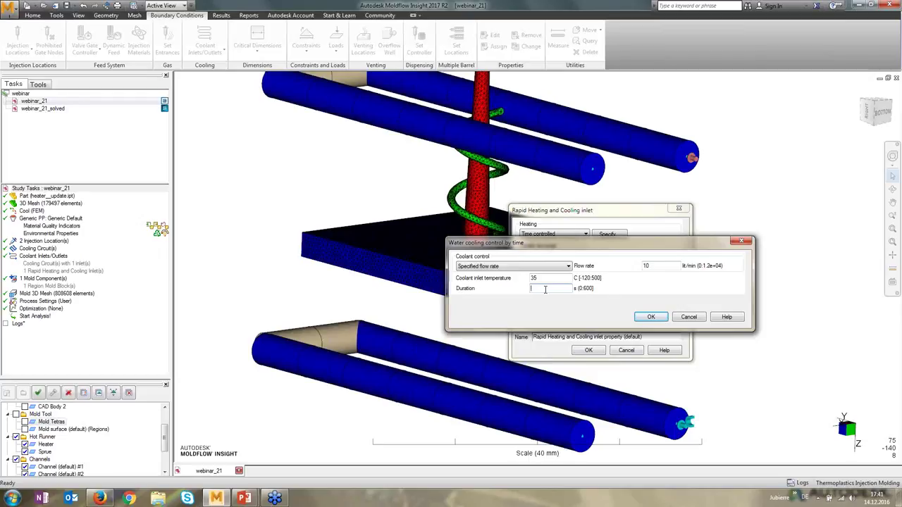
type("12")
left_click(651, 317)
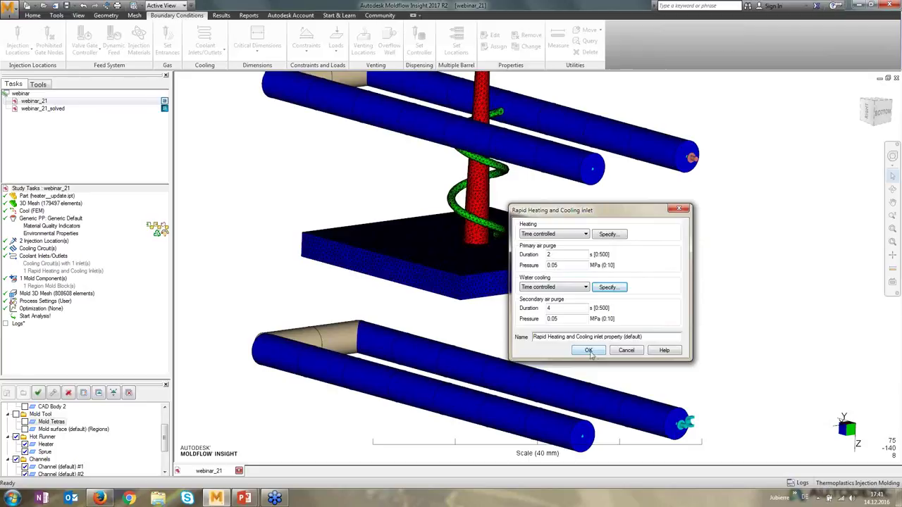
left_click(590, 351)
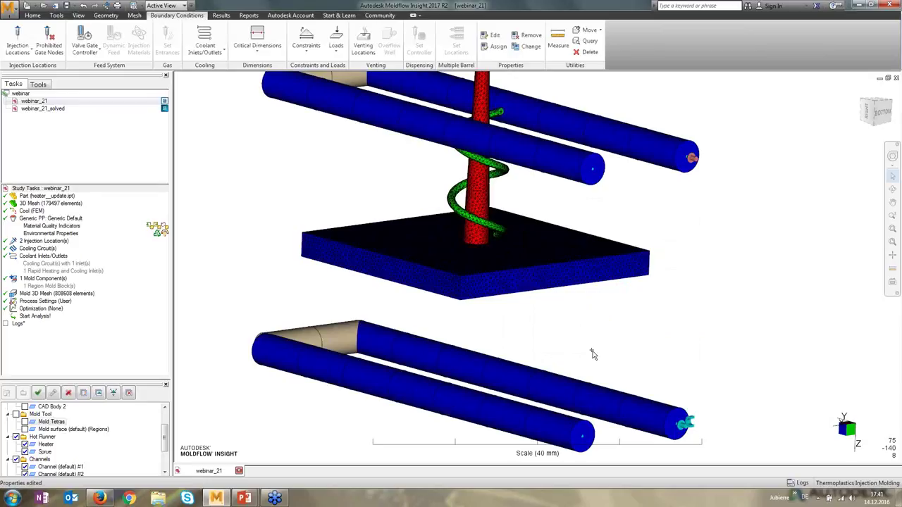
Open webinar_21_solved and scroll Study Tasks down to its Cool results.
scroll(634, 338, "down", 3)
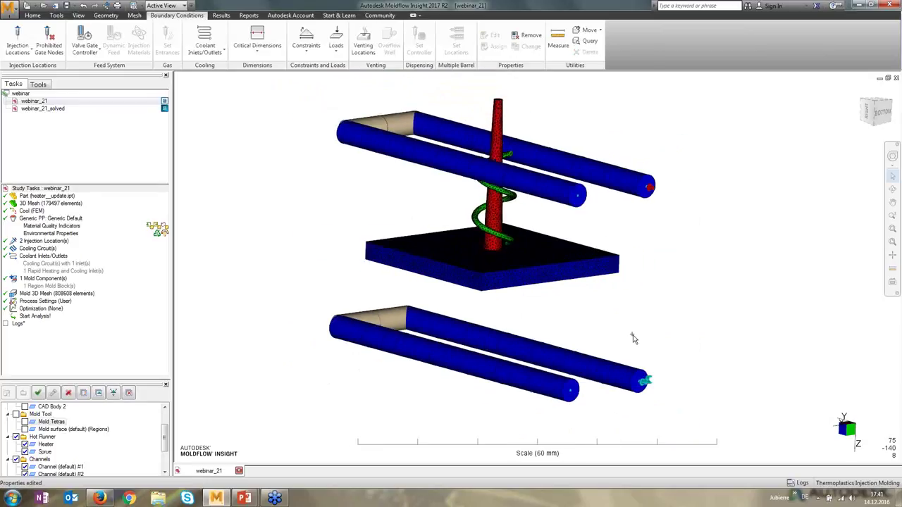
middle_click_drag(636, 338, 610, 327)
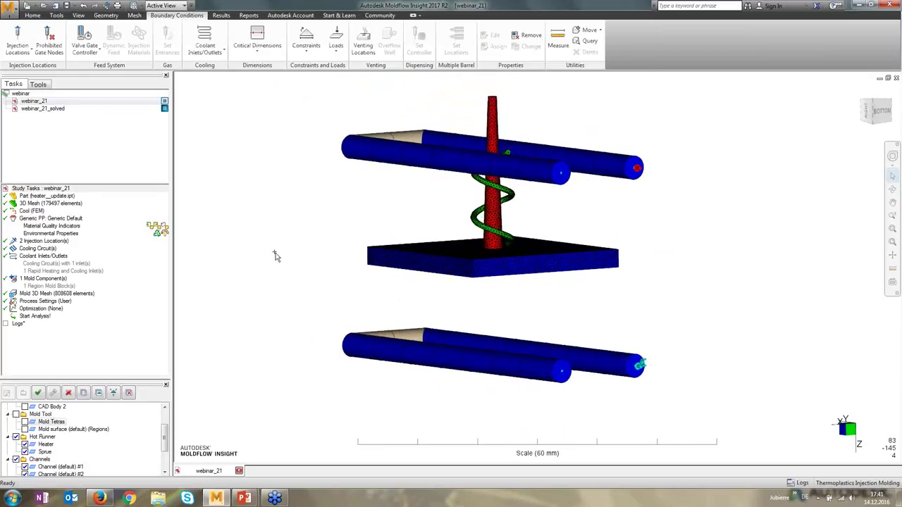
double_click(103, 112)
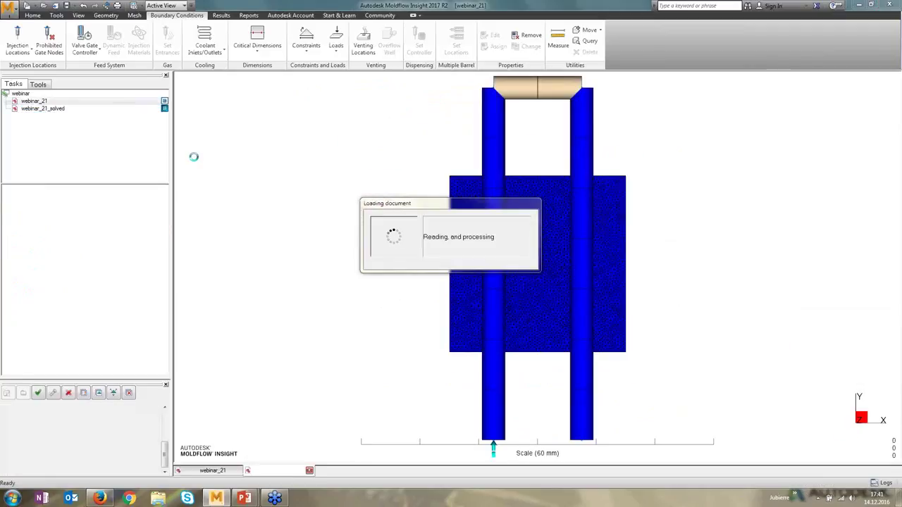
mouse_move(444, 332)
middle_mouse_down()
mouse_move(427, 312)
mouse_move(415, 163)
mouse_move(434, 153)
mouse_move(493, 296)
mouse_move(579, 455)
mouse_move(604, 362)
mouse_move(598, 379)
middle_mouse_up()
scroll(666, 340, "down", 2)
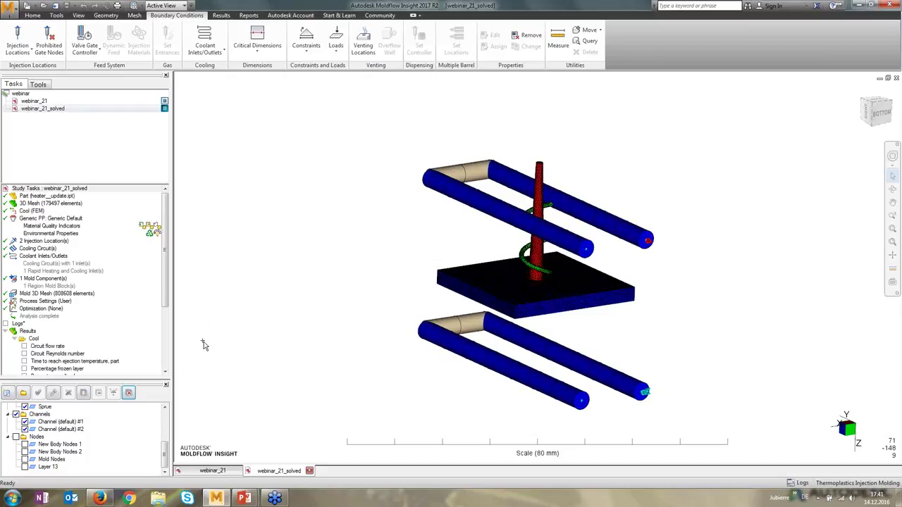
left_click_drag(166, 298, 166, 355)
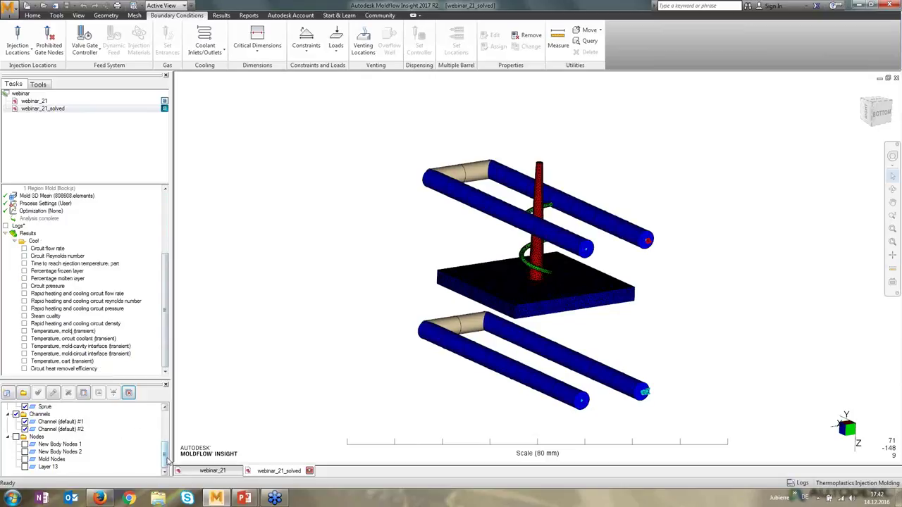
left_click_drag(168, 458, 176, 437)
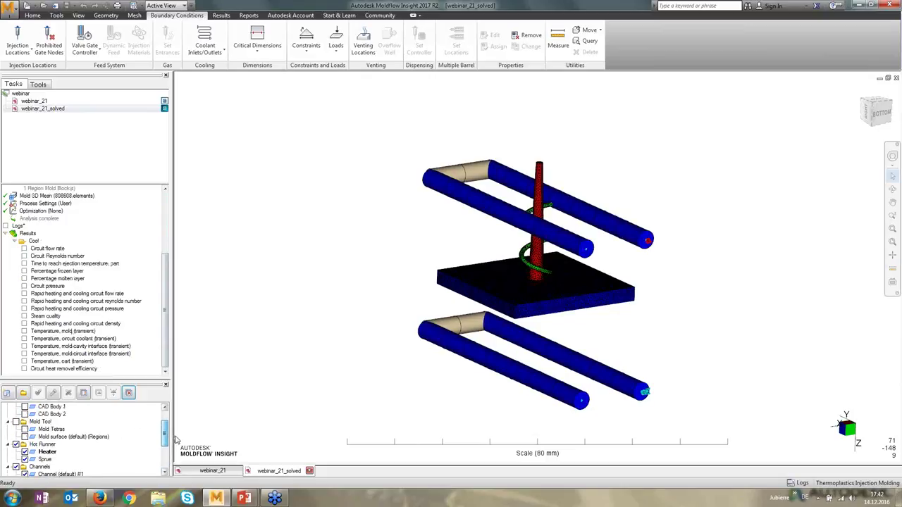
Show the Mold Tetras mesh and tick 'Temperature, mold (transient)' to display it.
left_click(25, 429)
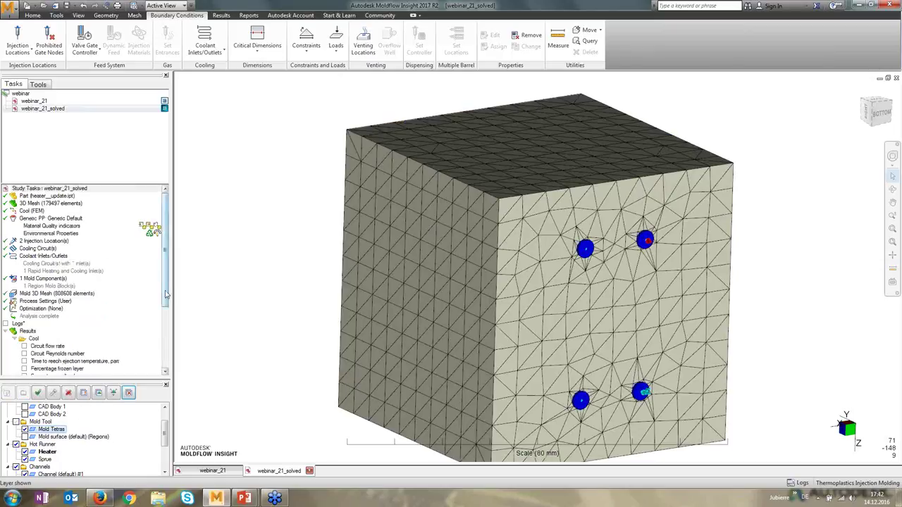
scroll(134, 317, "down", 4)
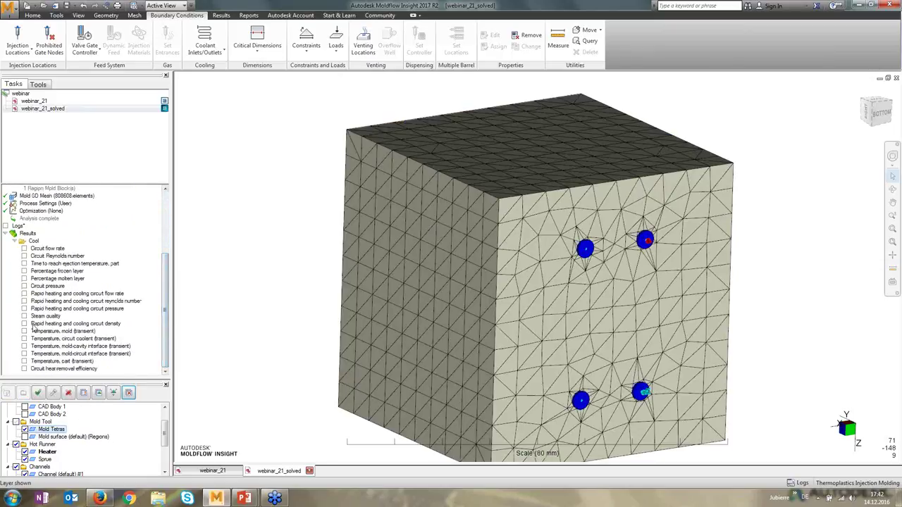
left_click(24, 331)
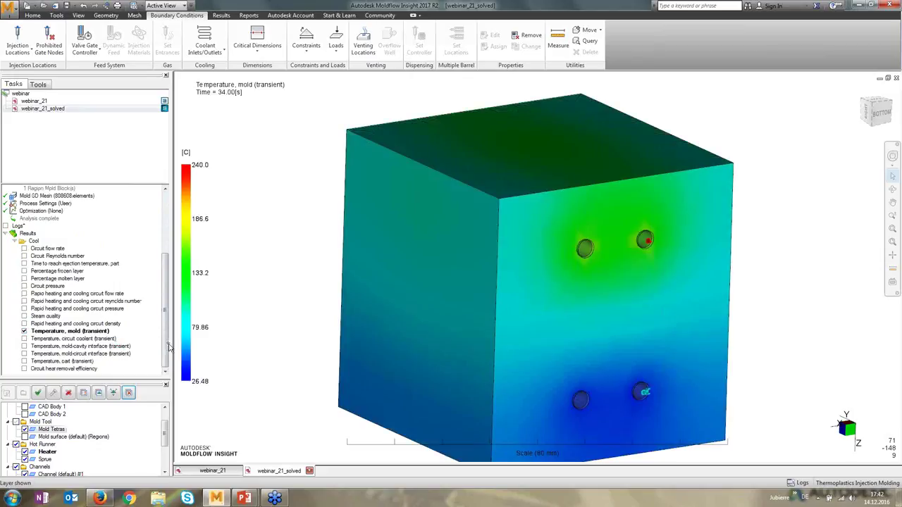
Section the mold along Plane ZX and animate the mold temperature to the final 34 s step.
left_click(221, 16)
left_click(513, 36)
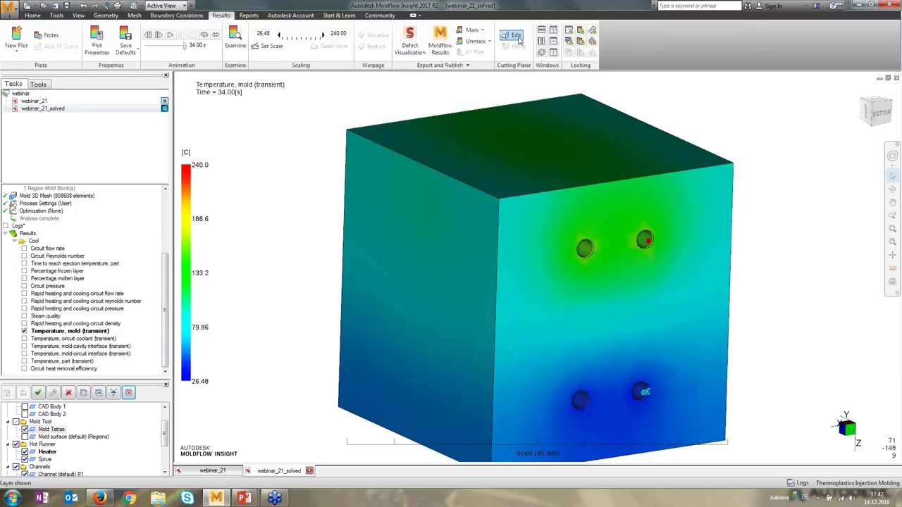
left_click(374, 198)
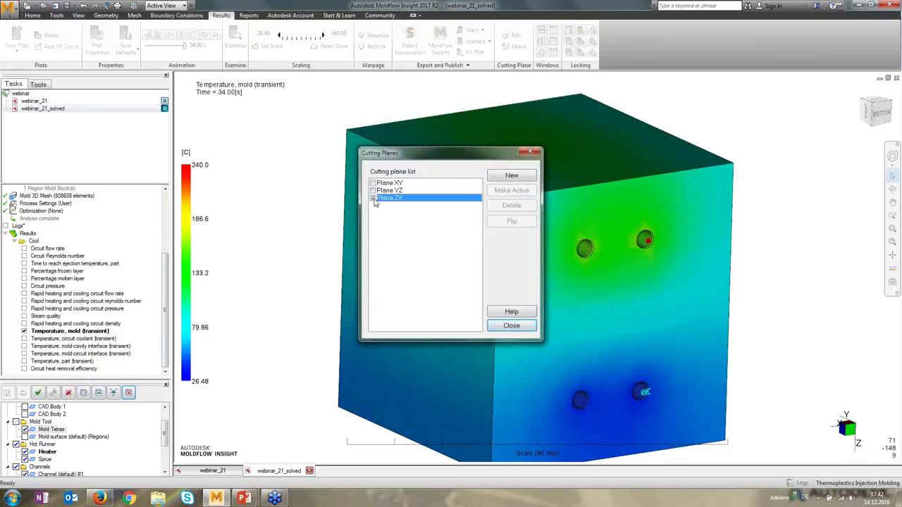
left_click(511, 327)
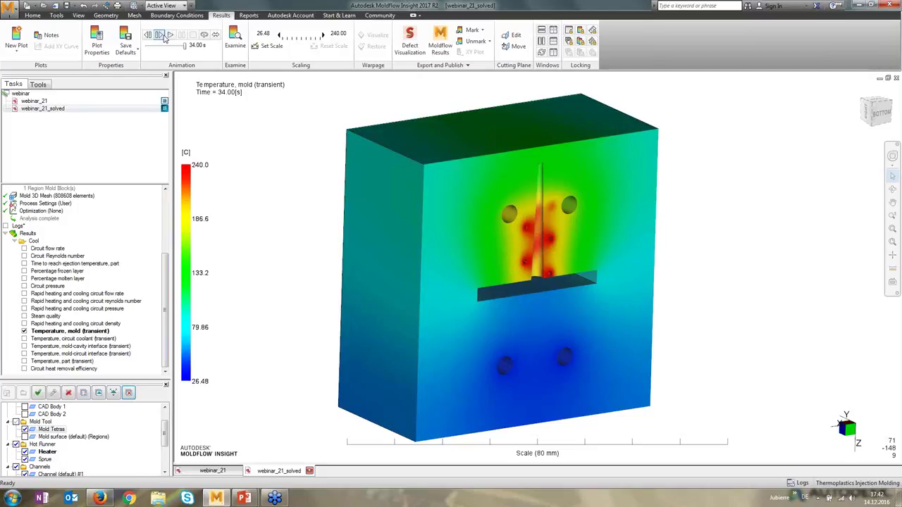
left_click(205, 39)
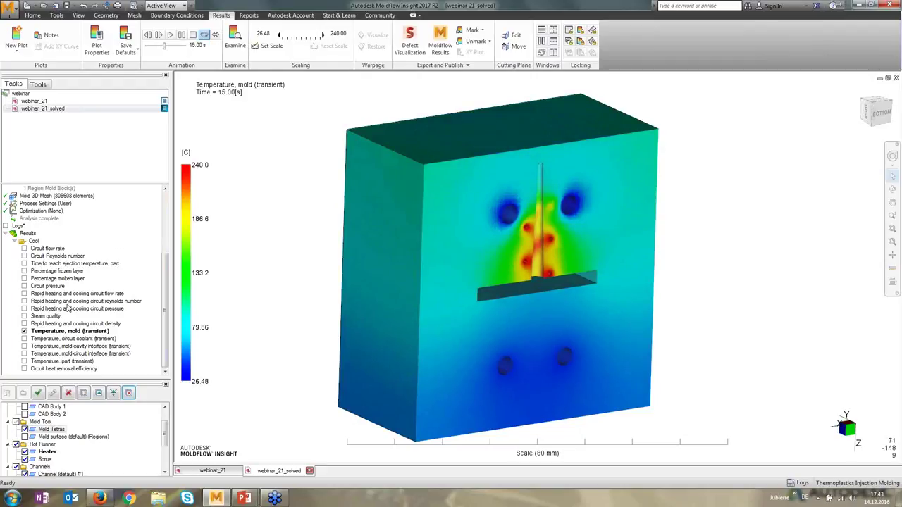
left_click(192, 36)
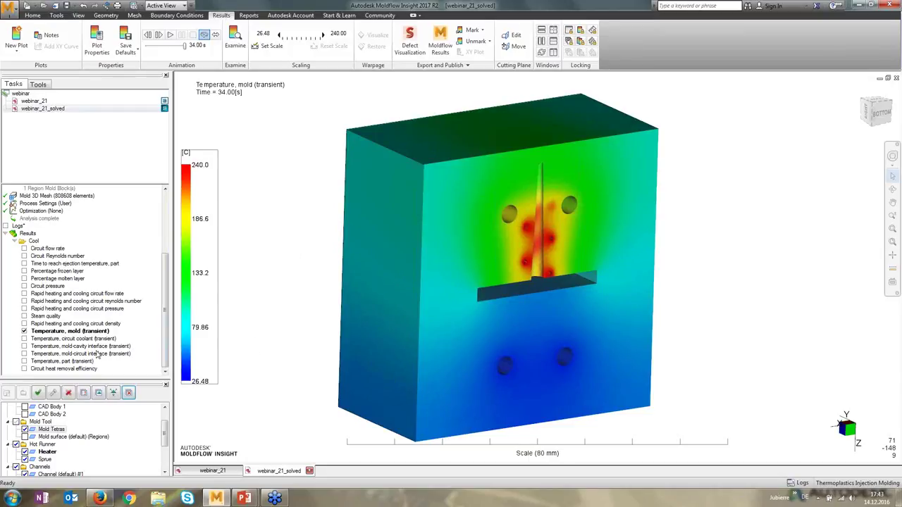
Hide the mold temperature result and turn off the ZX cutting plane.
left_click(25, 331)
left_click(518, 39)
left_click(373, 199)
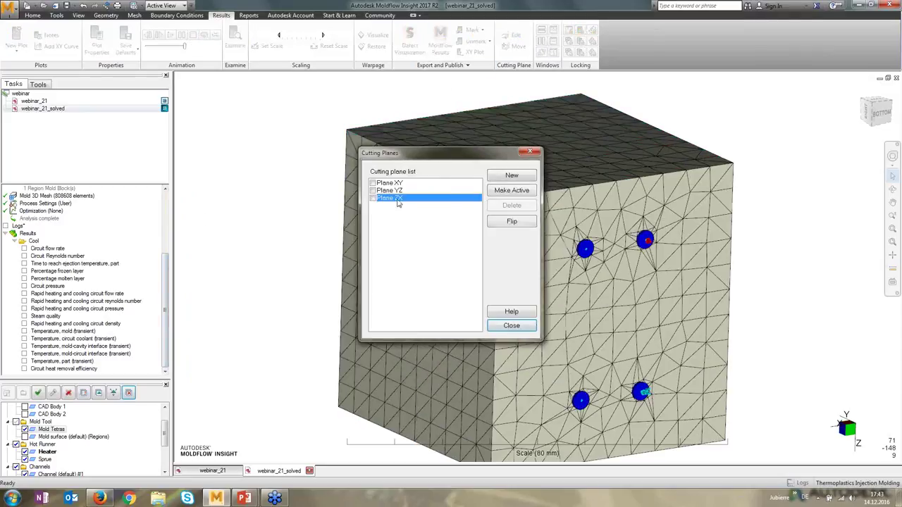
left_click(511, 326)
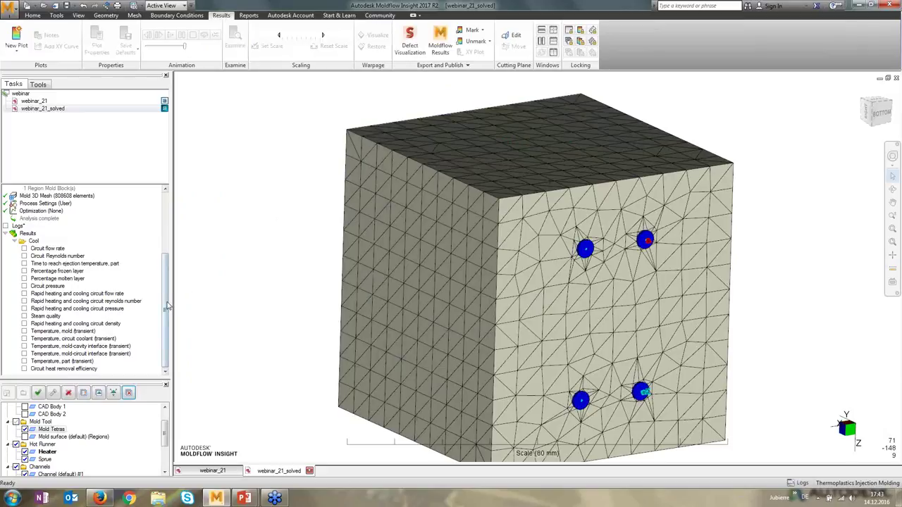
left_click(16, 44)
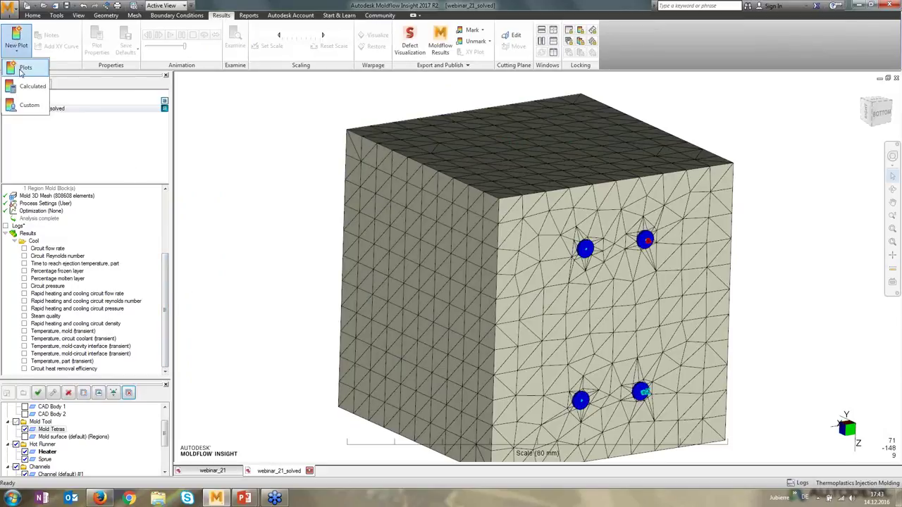
Create a new XY plot of the 'Temperature, mold (transient)' result.
left_click(21, 67)
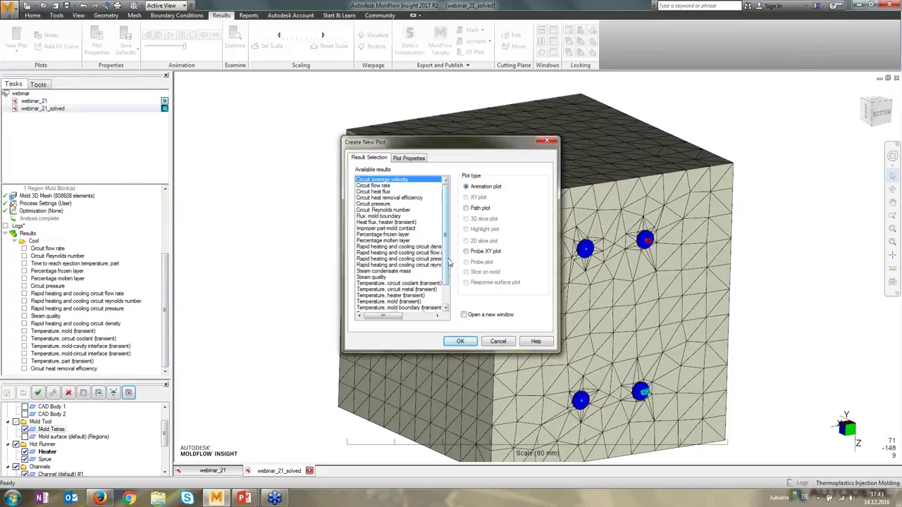
scroll(447, 266, "down", 2)
left_click(374, 277)
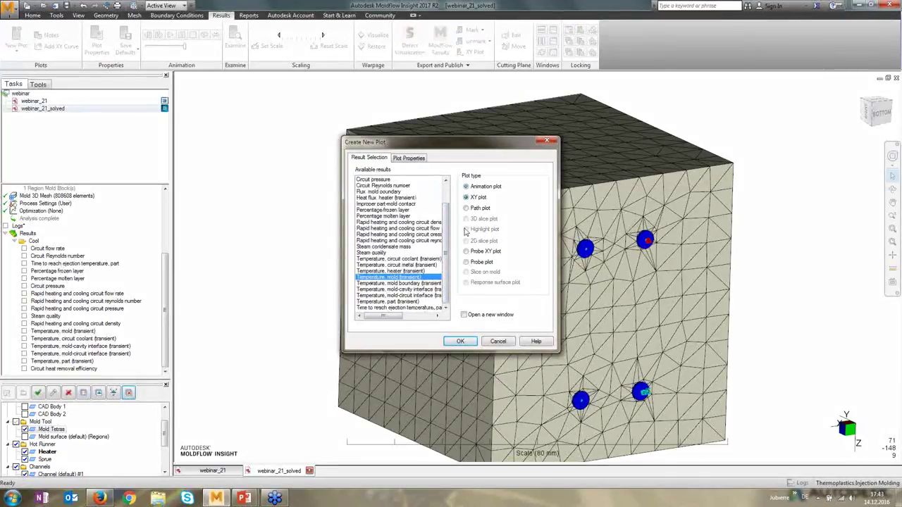
left_click(462, 343)
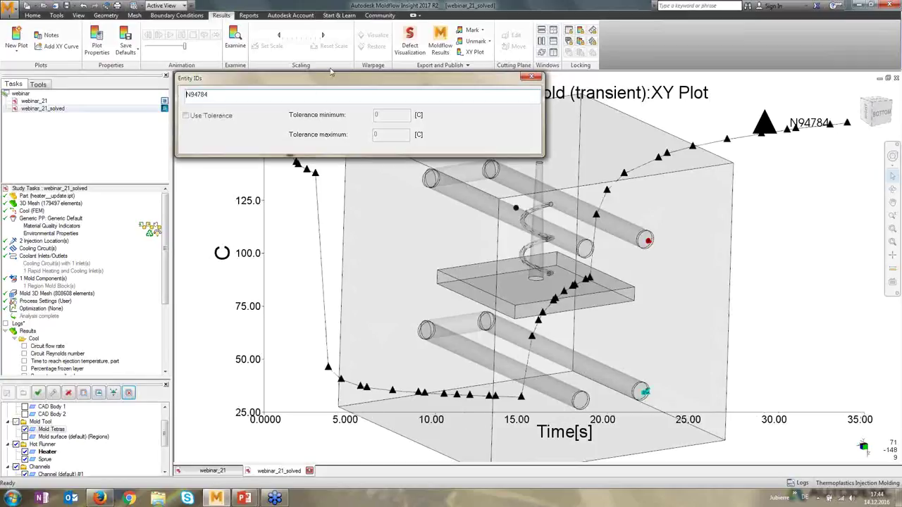
Enter N11744 after N94784 in the Entity IDs box to add a second curve.
left_click_drag(296, 83, 224, 28)
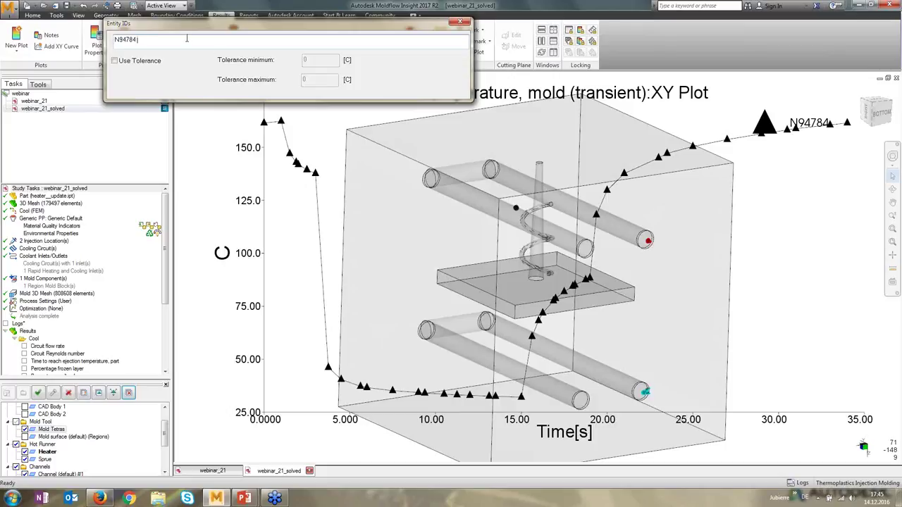
type("N11744")
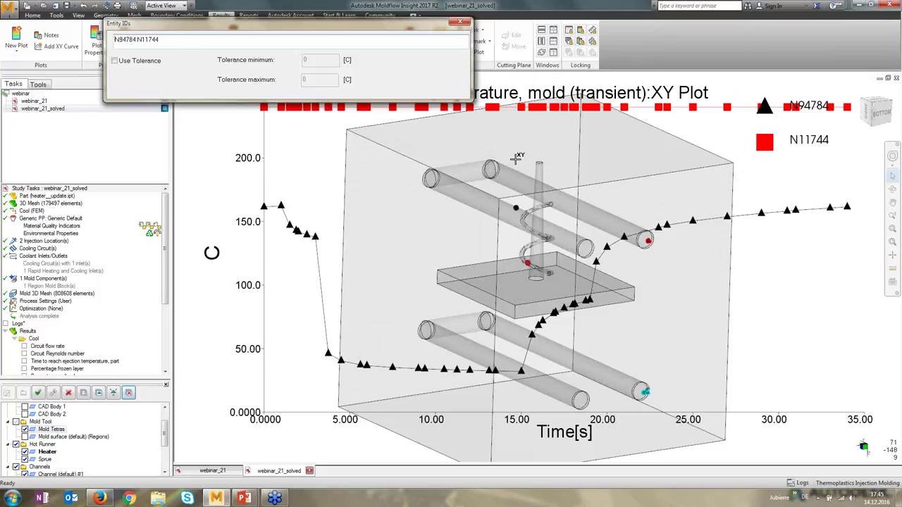
Append node N211904 in the Entity IDs box to plot a third mold-temperature curve.
left_click_drag(386, 30, 310, 263)
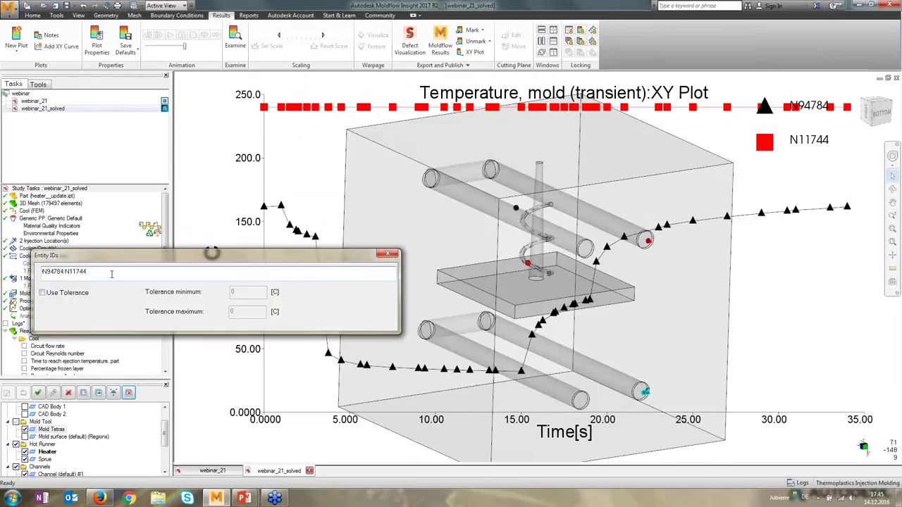
type("N211904")
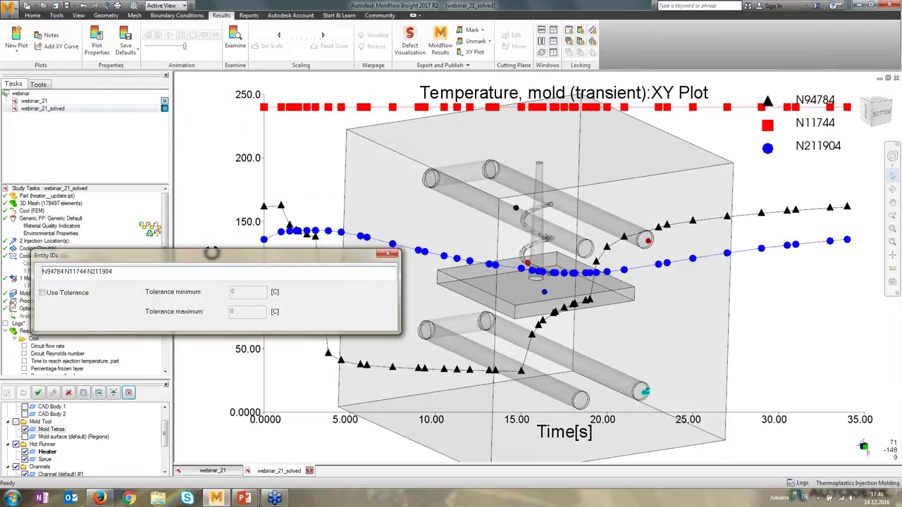
left_click_drag(286, 258, 293, 73)
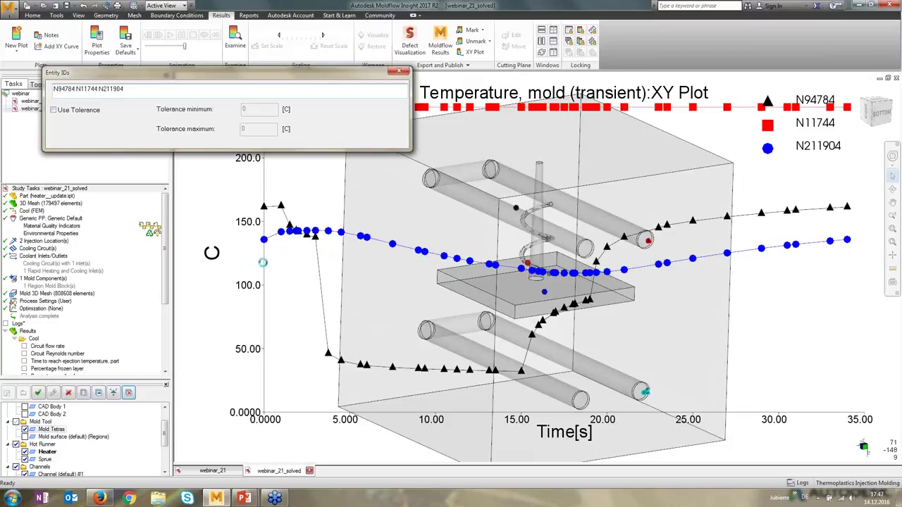
Return to the PowerPoint slide show and advance past the Summary title to the bullet slide.
key("alt+Tab")
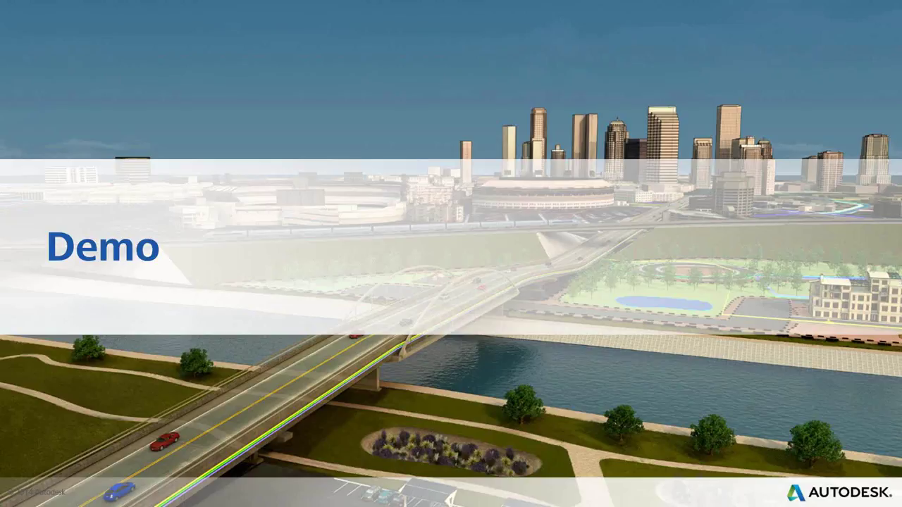
key("Right")
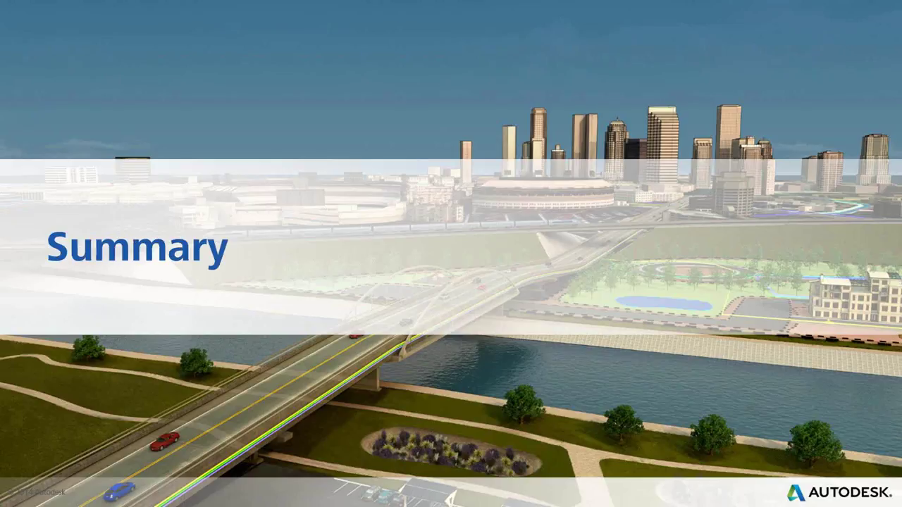
key("Right")
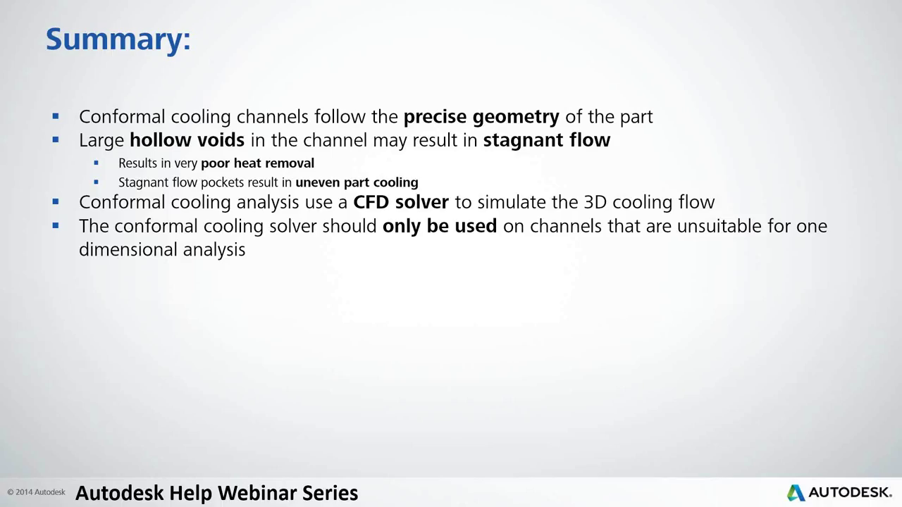